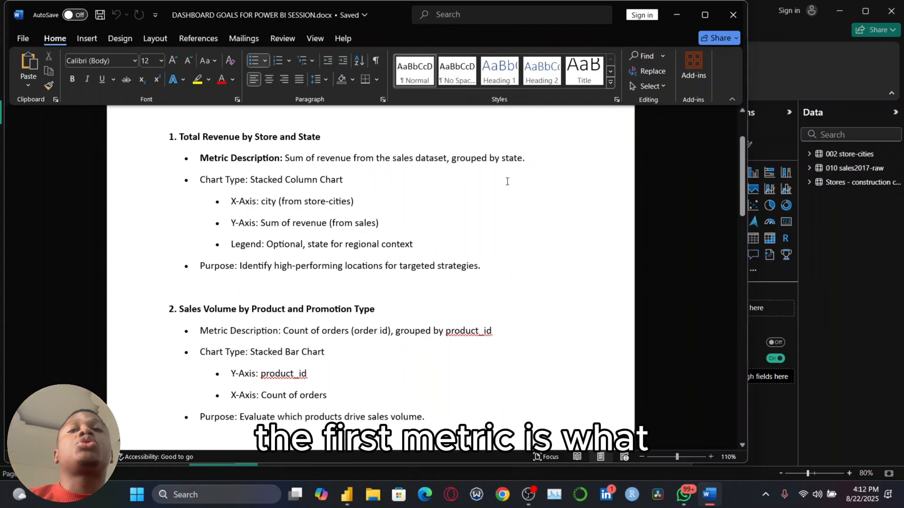
- Review the first goal in the Word document and add an enlarged stacked column chart to Page 3 in Power BI
scroll(507, 182, "up", 1)
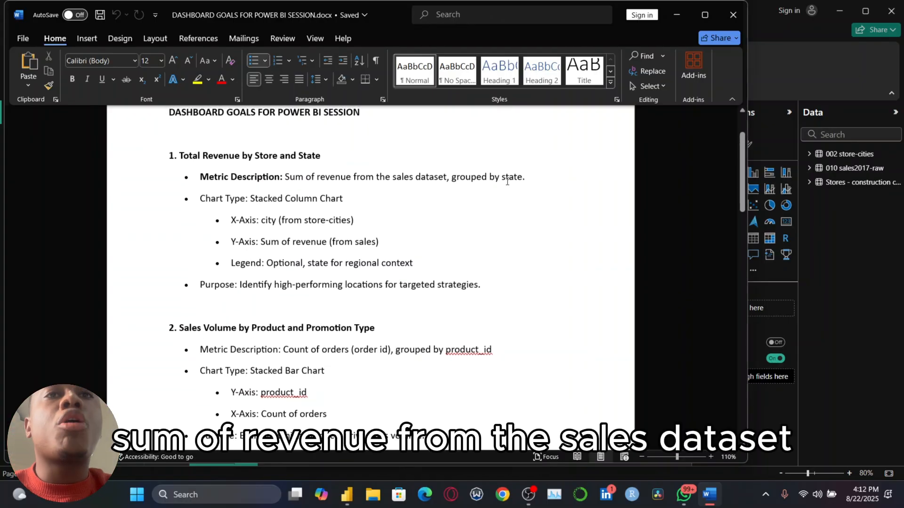
scroll(507, 181, "up", 1)
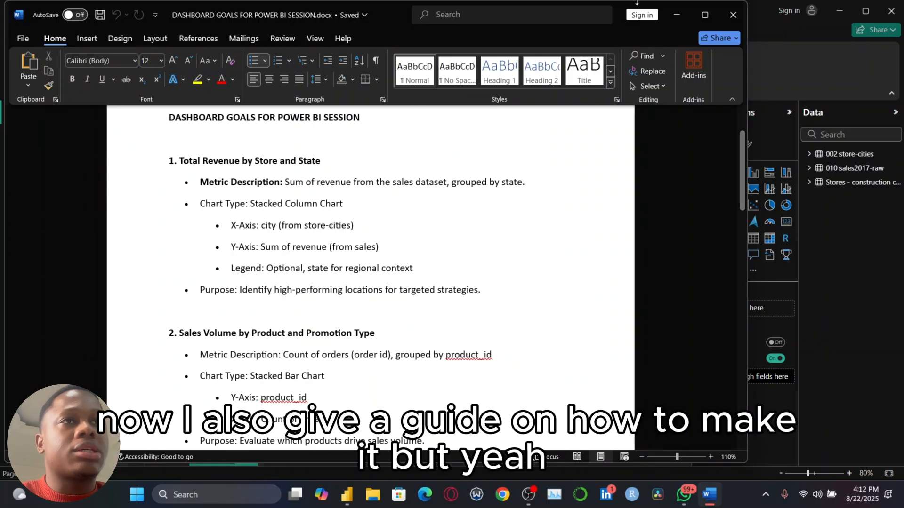
left_click(680, 8)
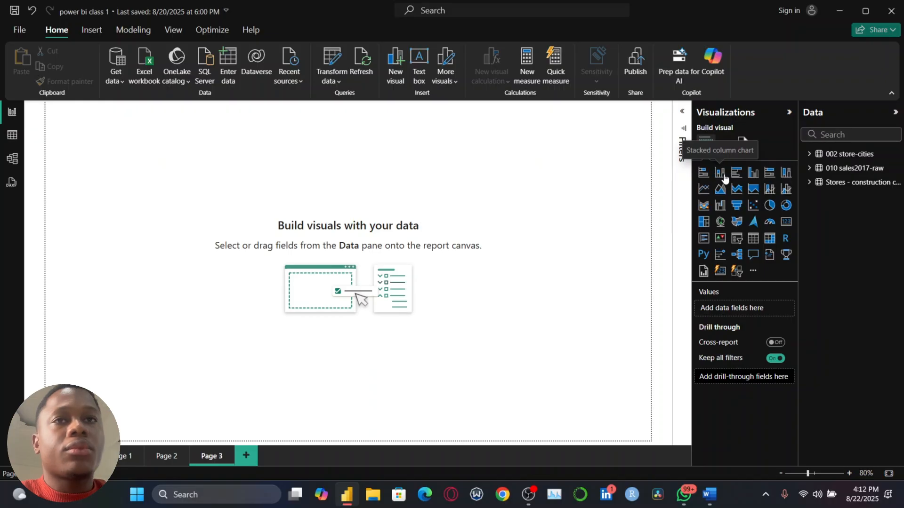
left_click_drag(134, 224, 393, 399)
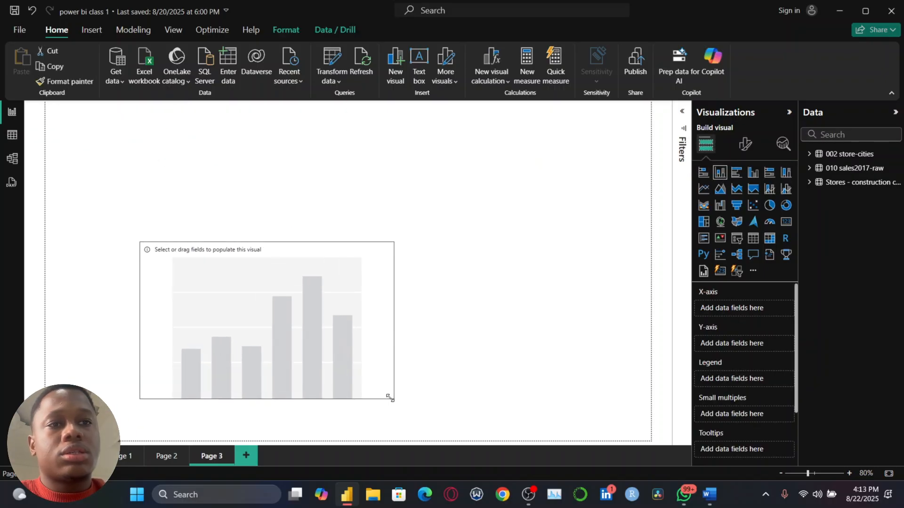
- Recheck the goal in Word and plot the sum of revenue from 010 sales2017-raw by state from 002 store-cities in Power BI's column chart
left_click(710, 495)
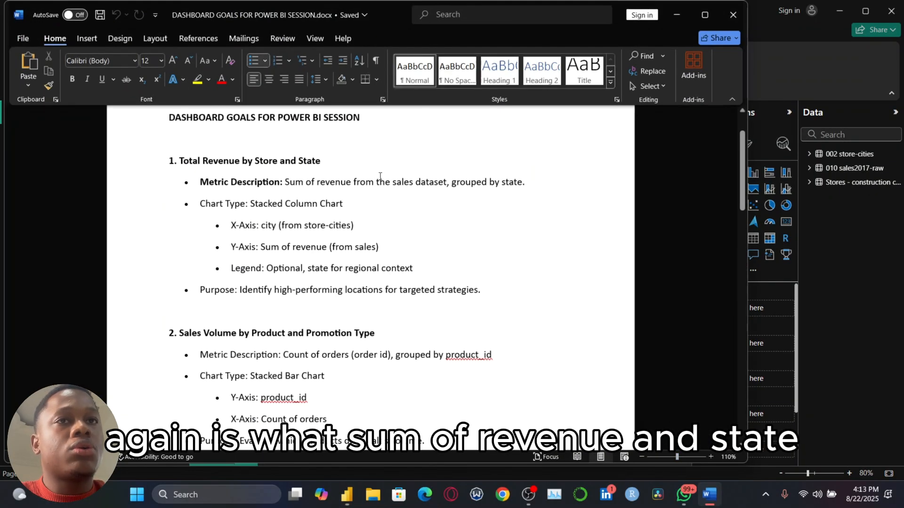
left_click(670, 17)
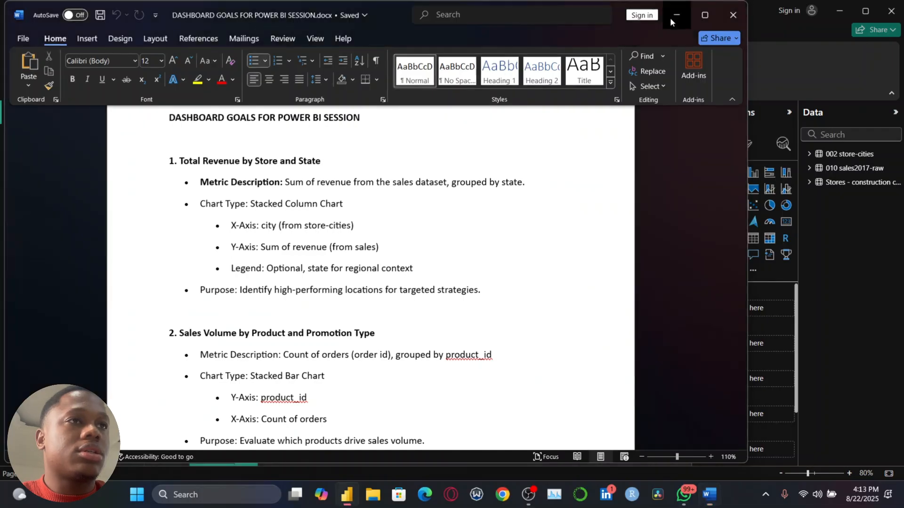
left_click(810, 170)
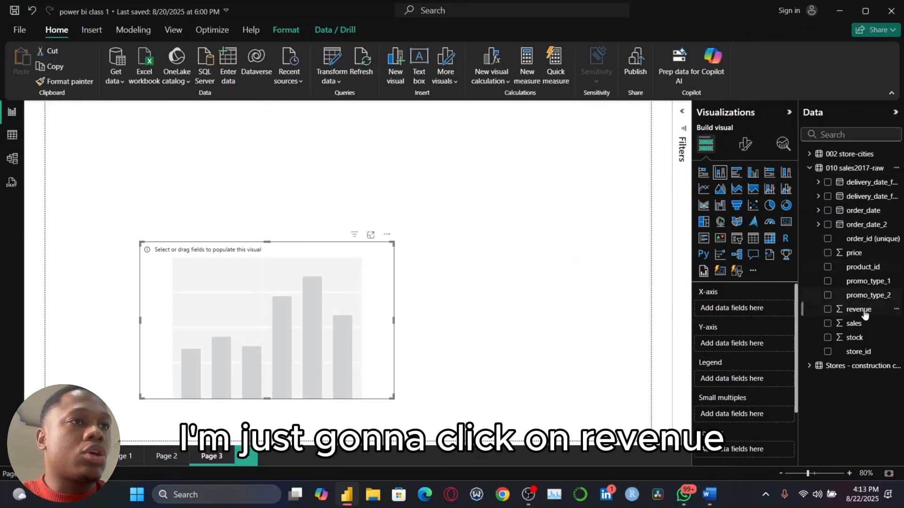
left_click(827, 310)
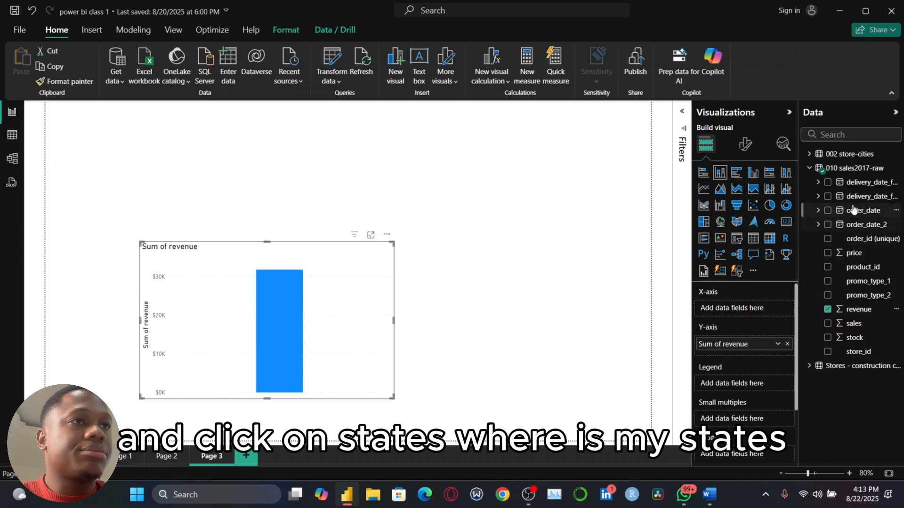
left_click(810, 155)
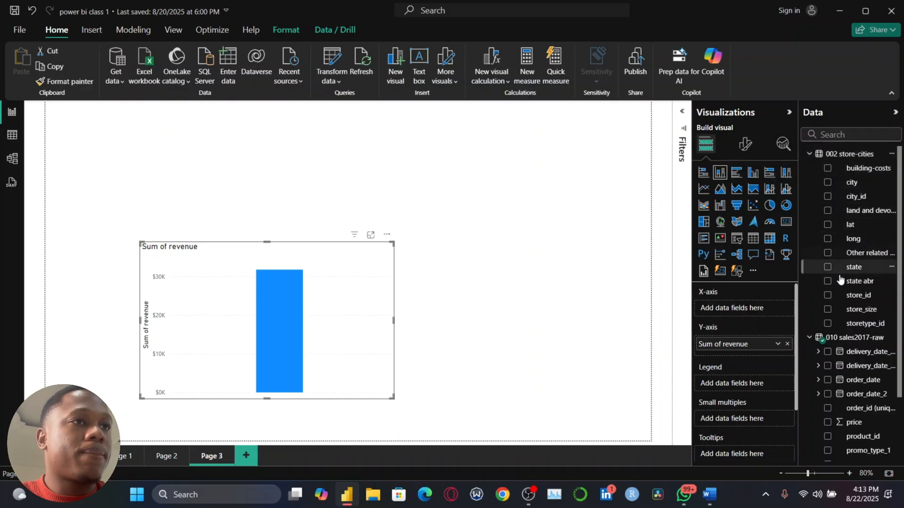
left_click(828, 267)
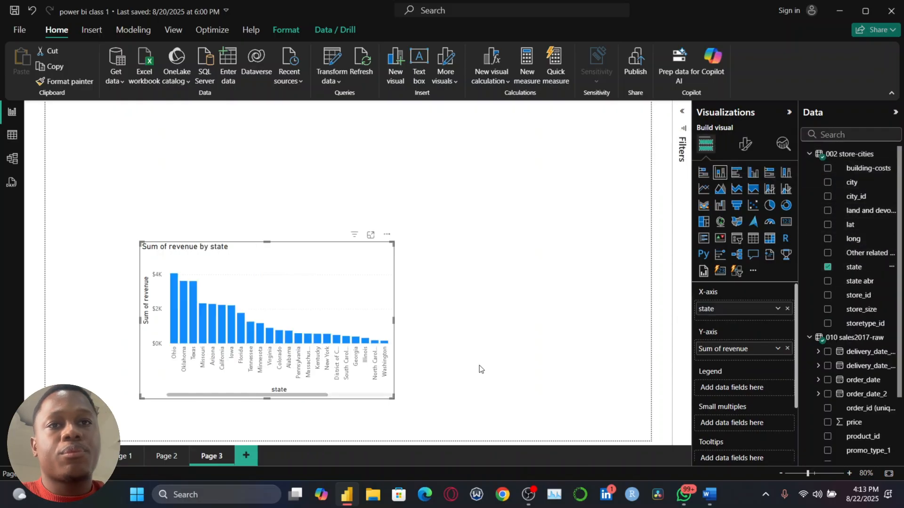
- Shrink the revenue by state chart and place it in the upper-left corner of the report page
left_click_drag(390, 396, 478, 421)
left_click_drag(380, 285, 238, 269)
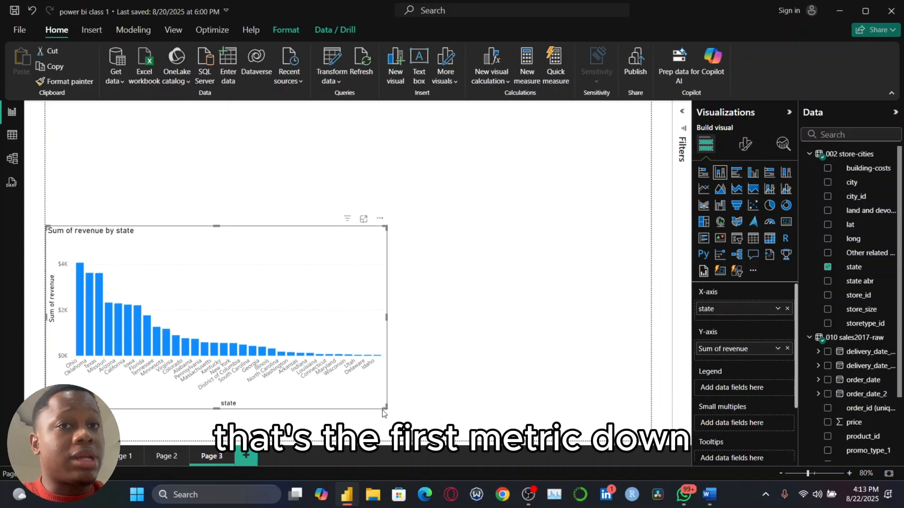
left_click_drag(382, 409, 234, 234)
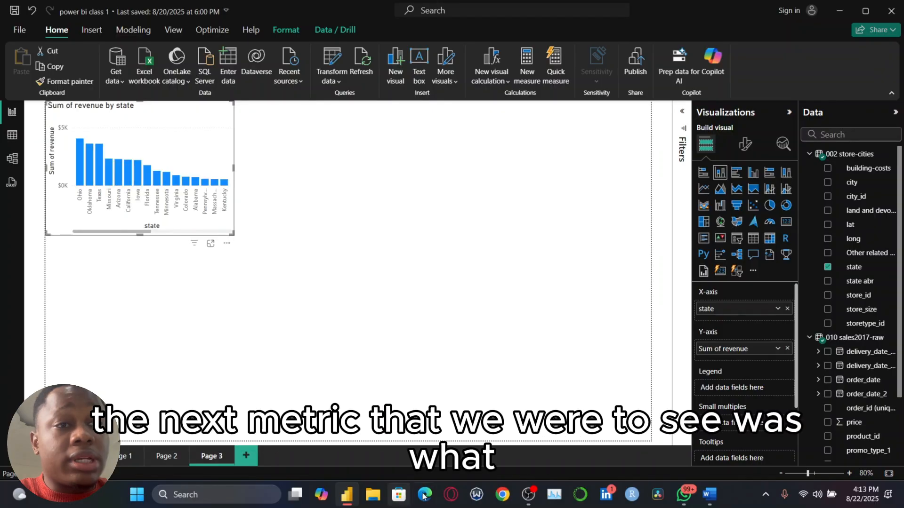
- Read the sales volume goal in Word and add a slightly enlarged stacked bar chart in the middle of the Power BI page
left_click(714, 504)
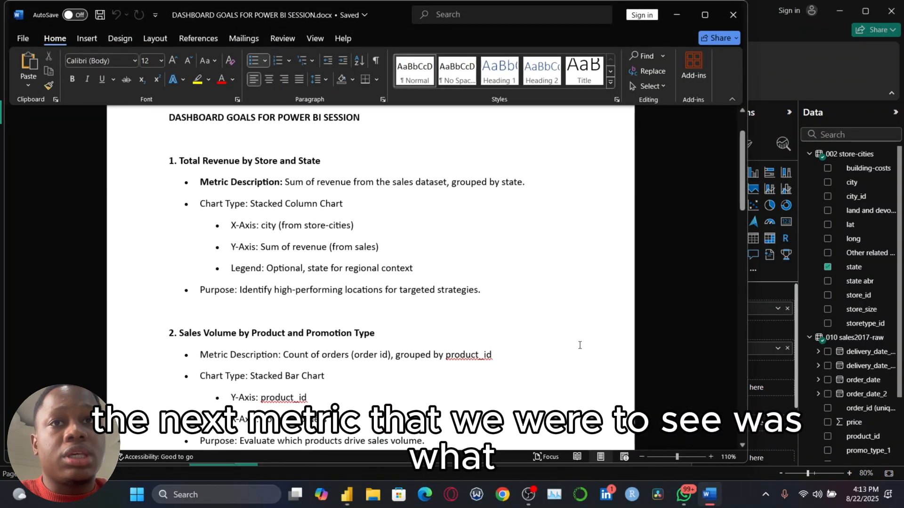
scroll(580, 345, "down", 5)
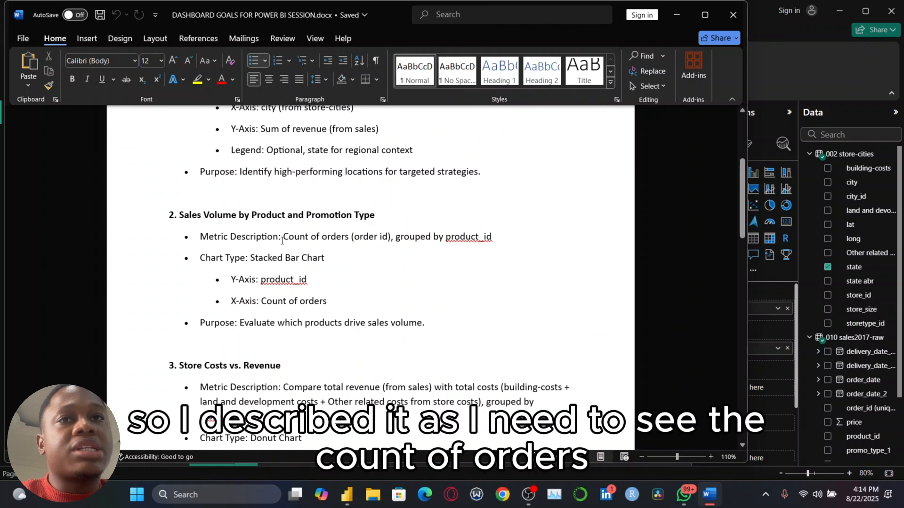
left_click_drag(283, 240, 413, 234)
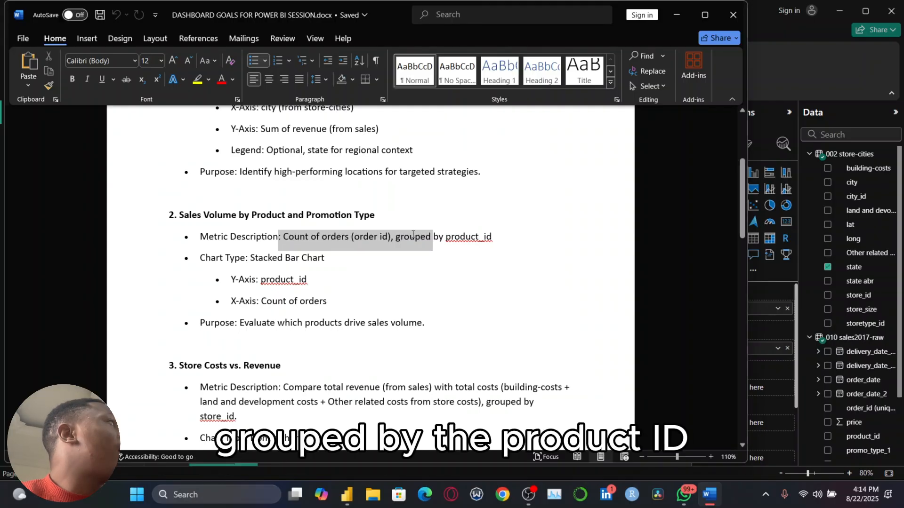
key("alt+Tab")
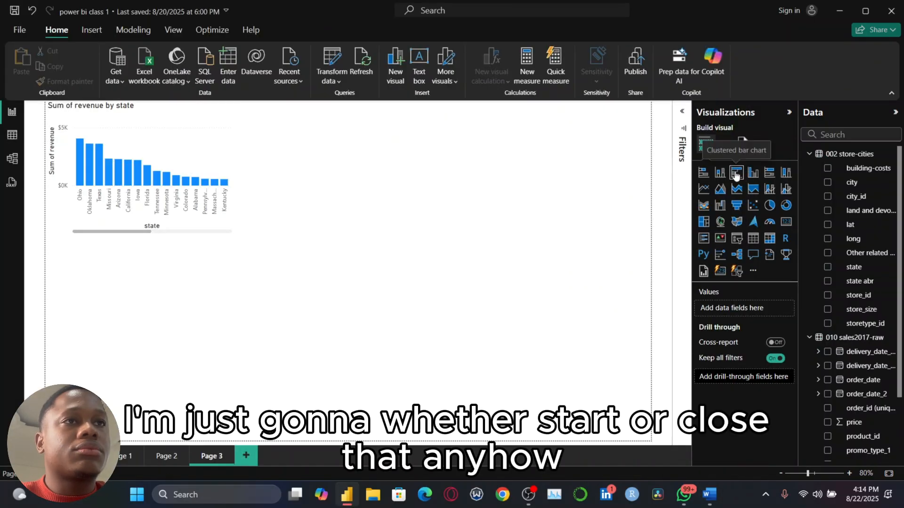
left_click(703, 172)
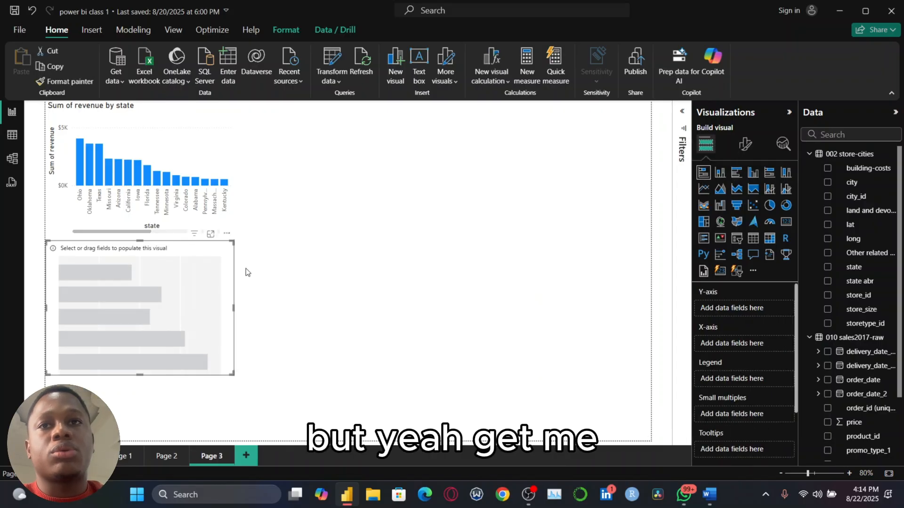
left_click_drag(171, 296, 476, 285)
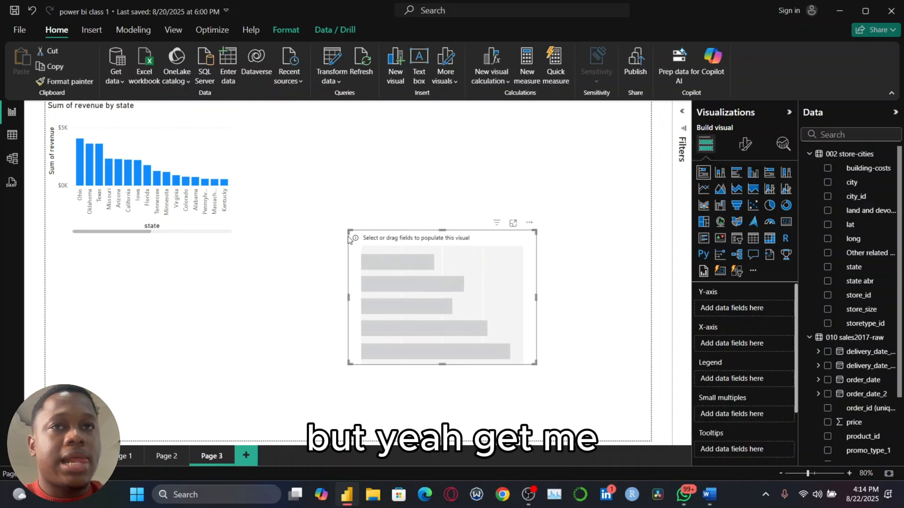
left_click_drag(348, 230, 312, 204)
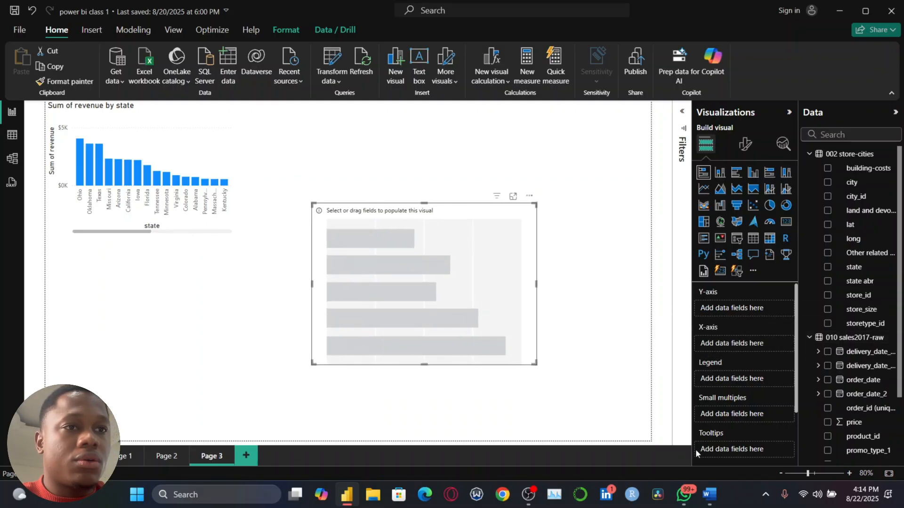
- Set the bar chart's Y-axis to product_id and its X-axis to the count of order_id (unique), as the Word goal specifies
left_click(709, 495)
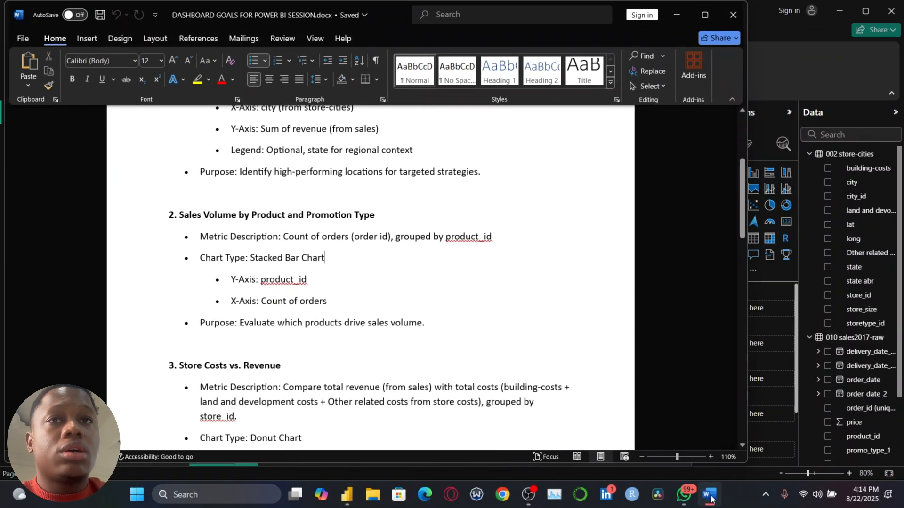
left_click(709, 495)
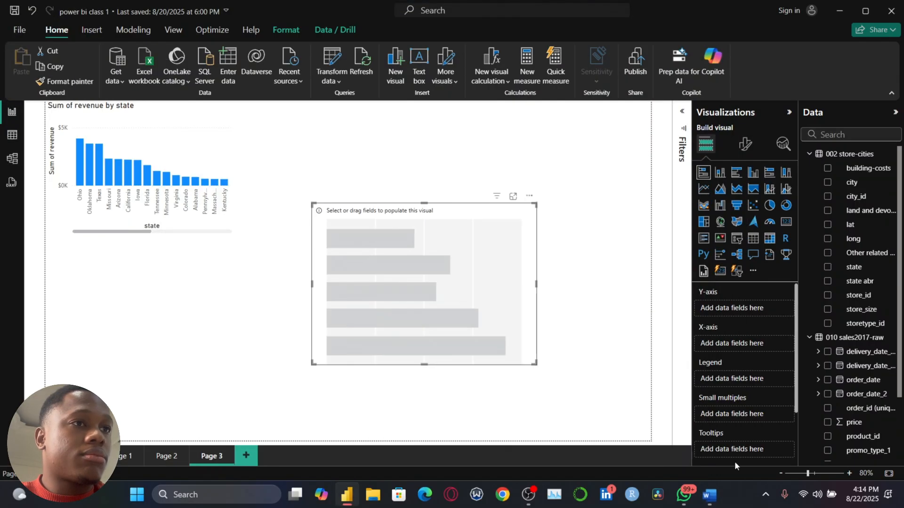
scroll(847, 367, "down", 3)
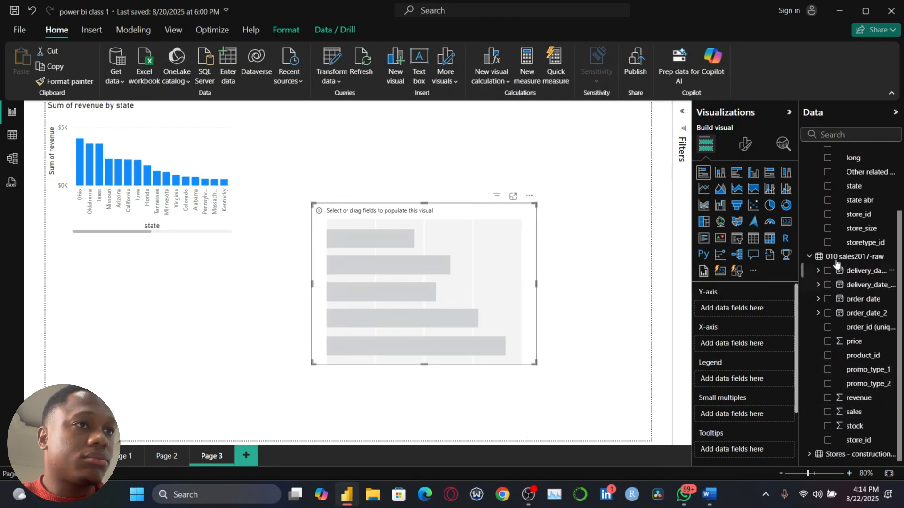
left_click(827, 356)
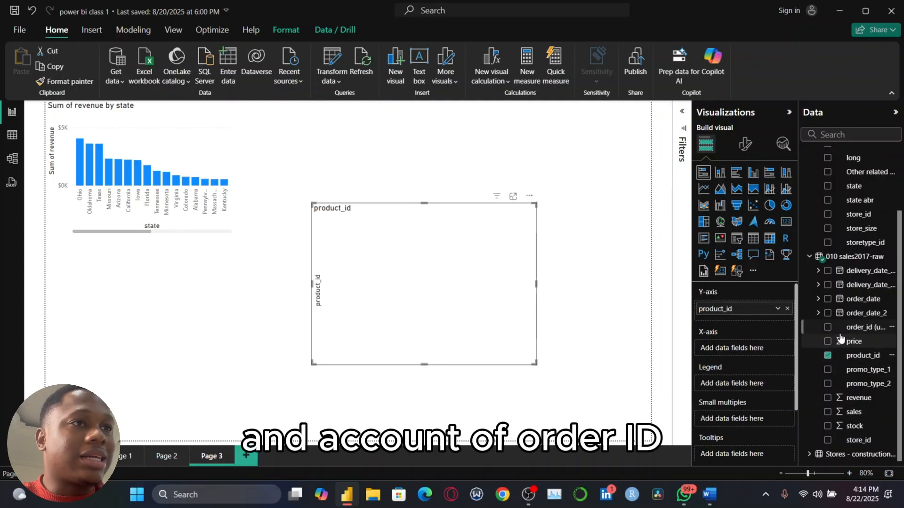
left_click(828, 328)
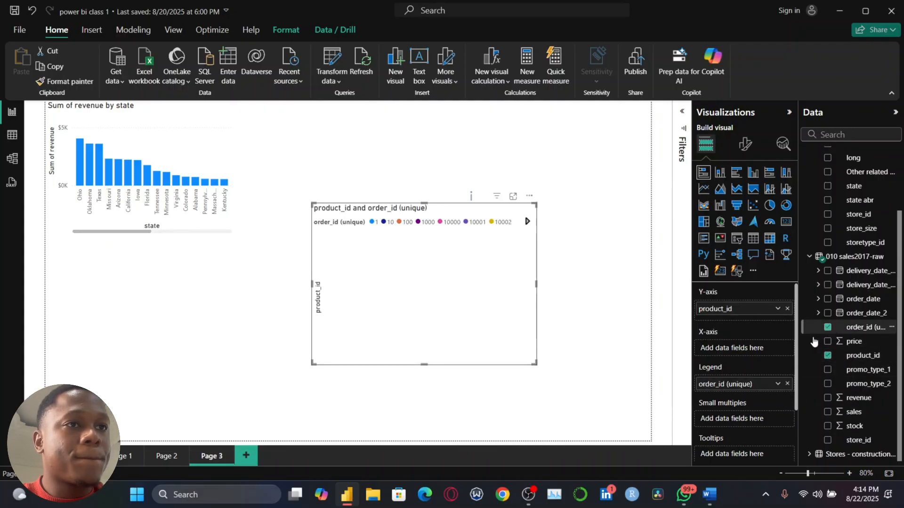
left_click_drag(744, 387, 749, 349)
- Read the Store Costs vs. Revenue goal in Word and add an enlarged donut chart to the empty area of the Power BI page
key("alt+Tab")
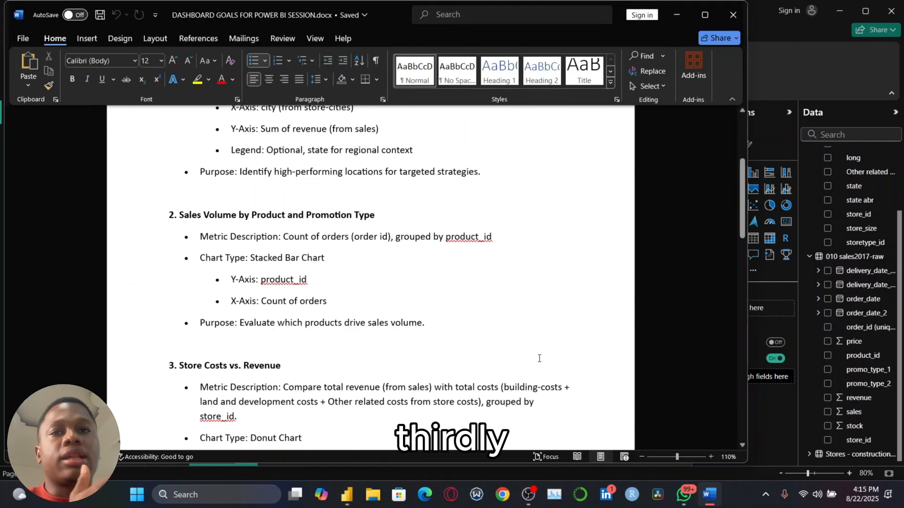
scroll(258, 284, "down", 5)
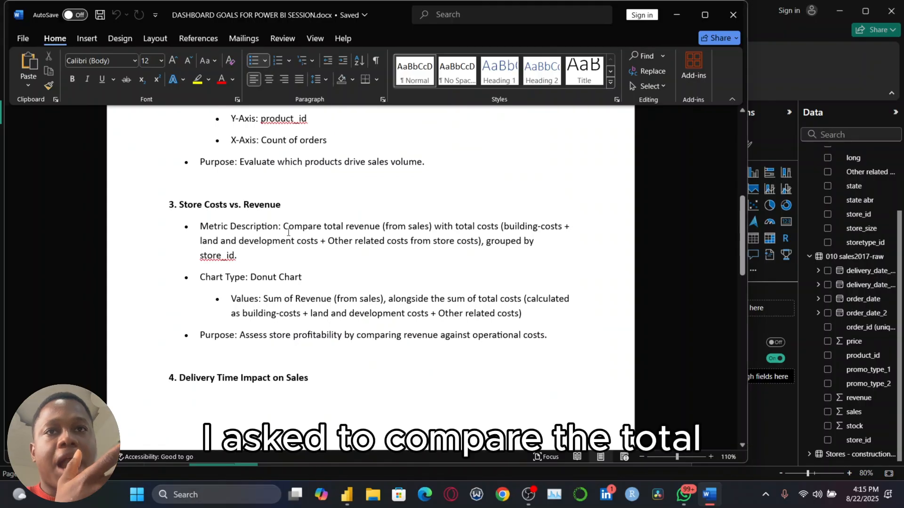
left_click_drag(285, 226, 492, 230)
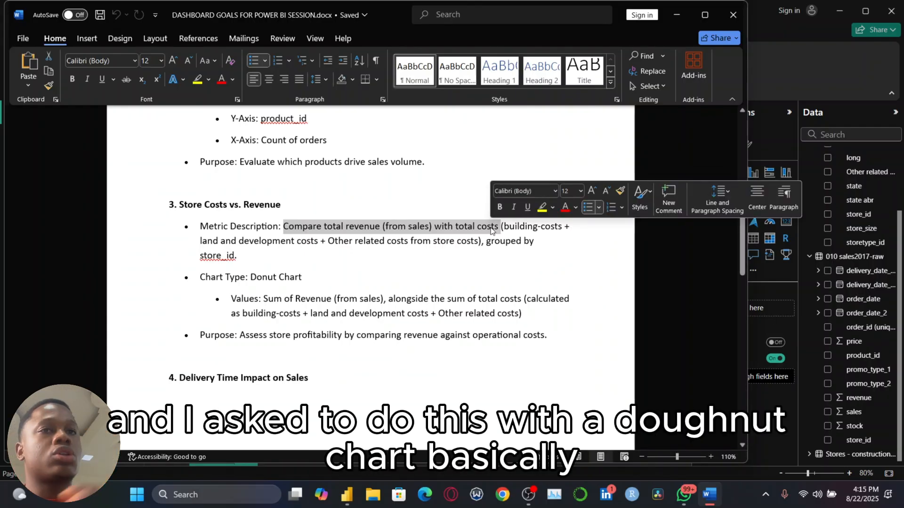
key("alt+Tab")
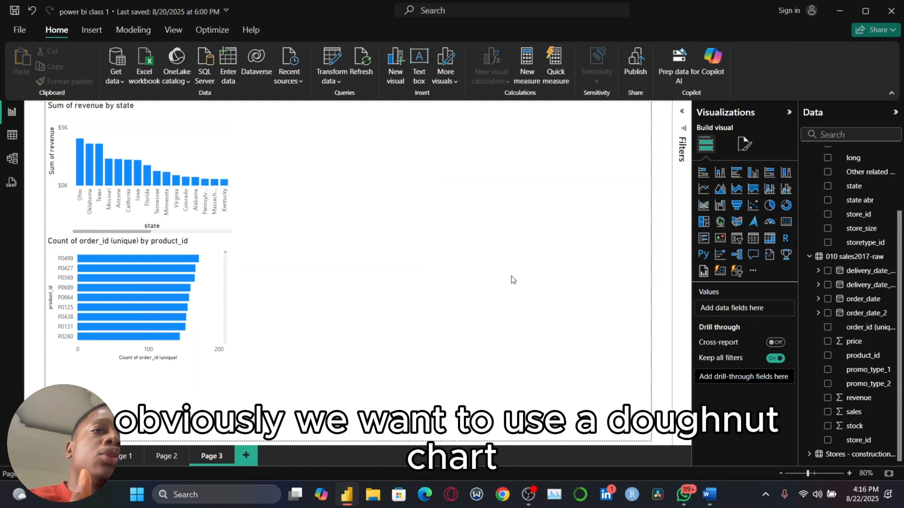
left_click(786, 206)
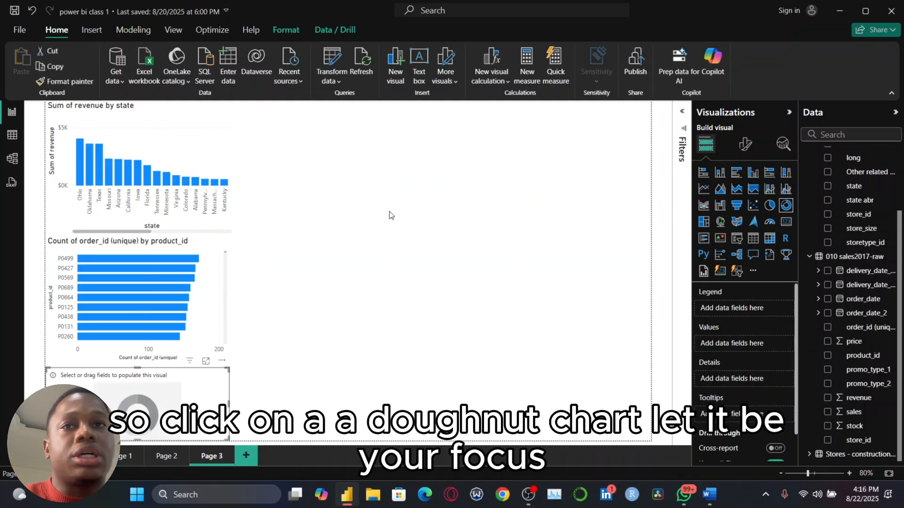
left_click_drag(268, 290, 395, 154)
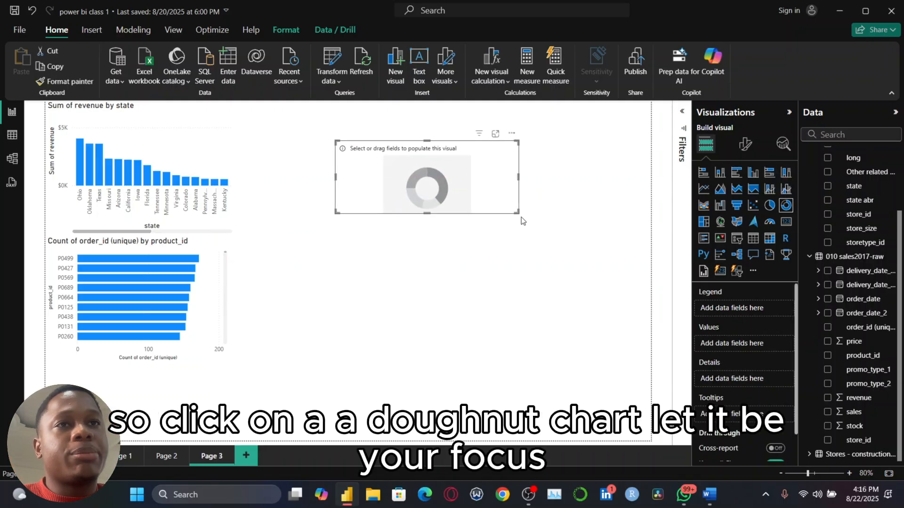
left_click_drag(517, 212, 581, 343)
left_click_drag(532, 311, 507, 314)
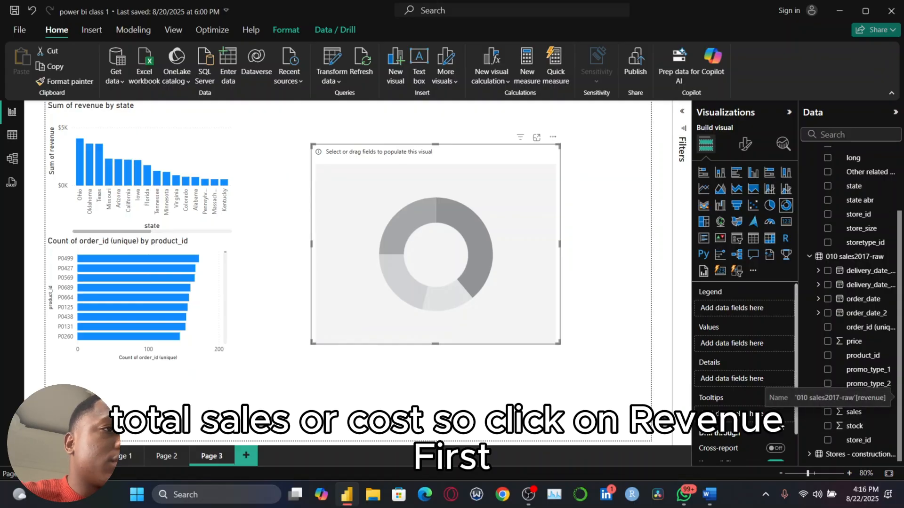
- Set the donut chart's values to revenue and look through the data fields for the cost columns
left_click(827, 398)
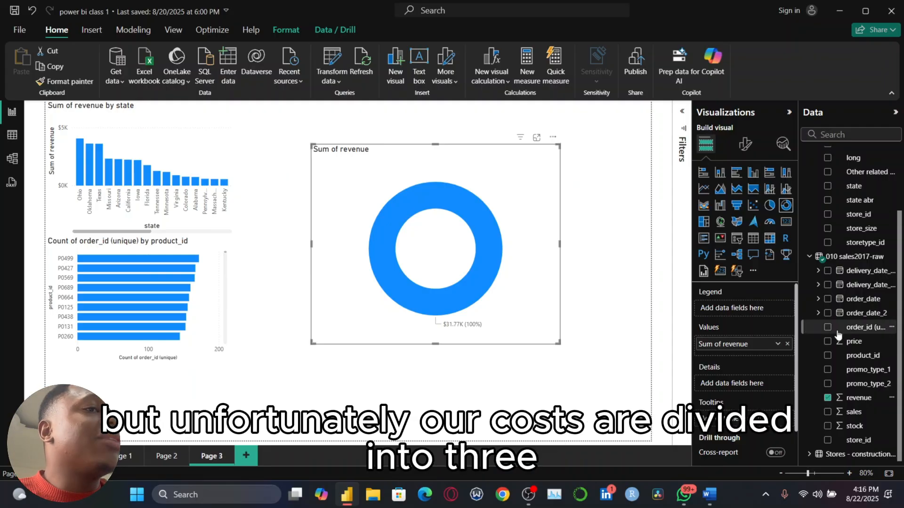
scroll(840, 330, "up", 3)
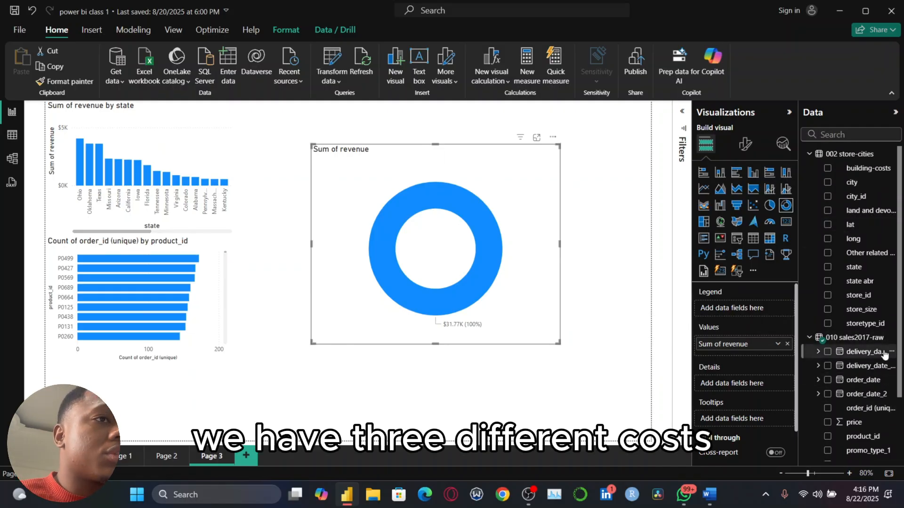
scroll(882, 356, "down", 3)
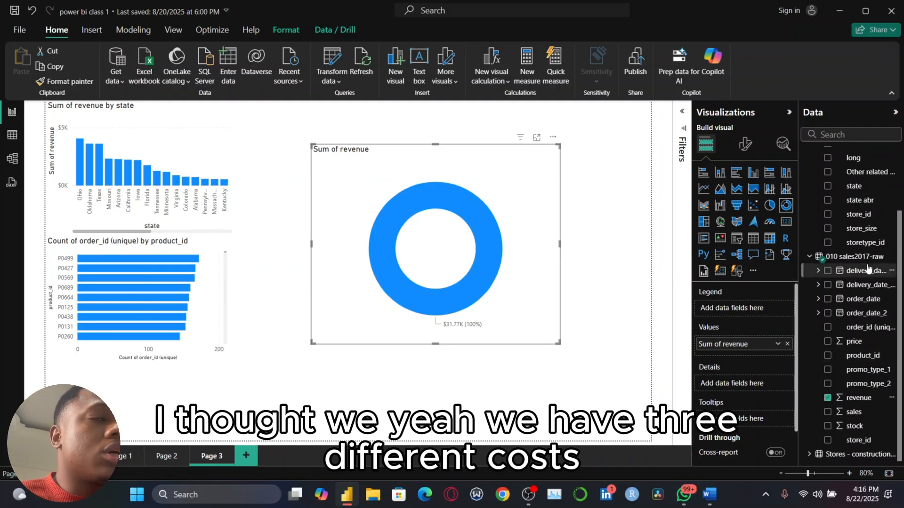
scroll(869, 269, "up", 3)
scroll(869, 267, "up", 1)
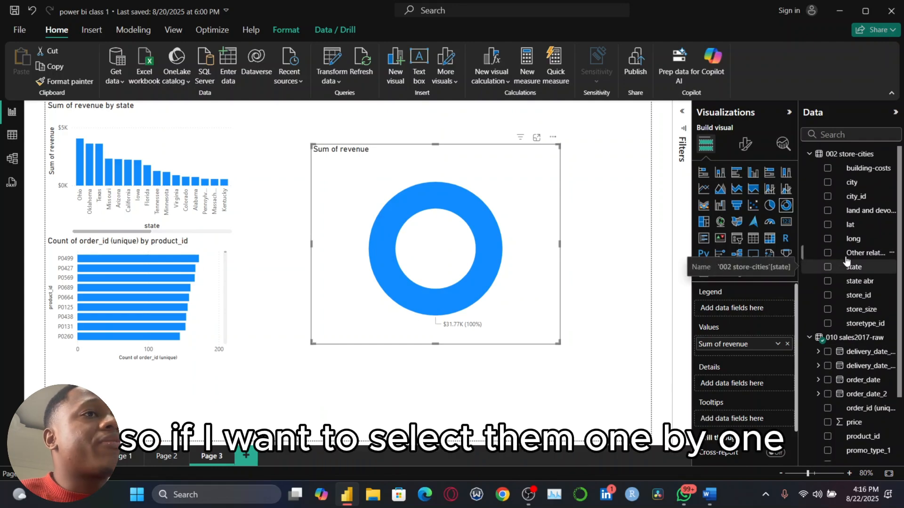
- Try splitting the donut chart's revenue by Other related costs and land and devolopment costs, and remove both fields again
left_click(828, 255)
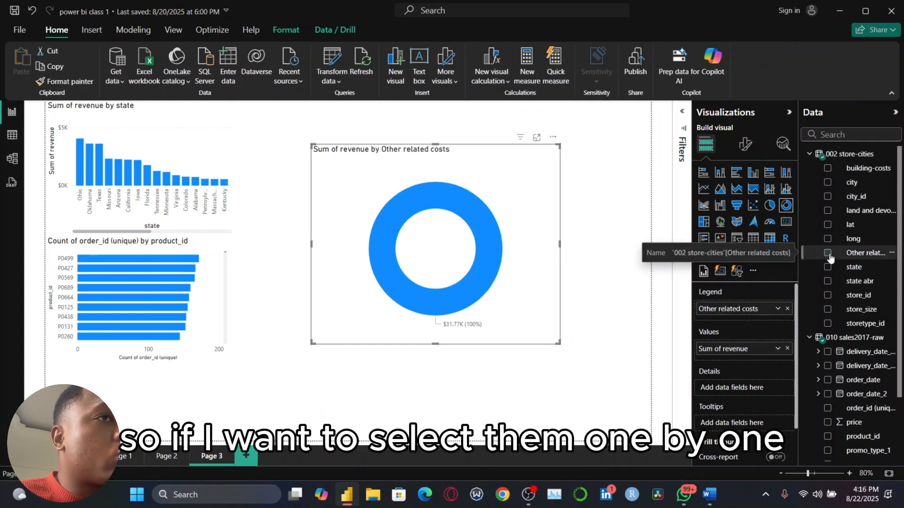
left_click(828, 210)
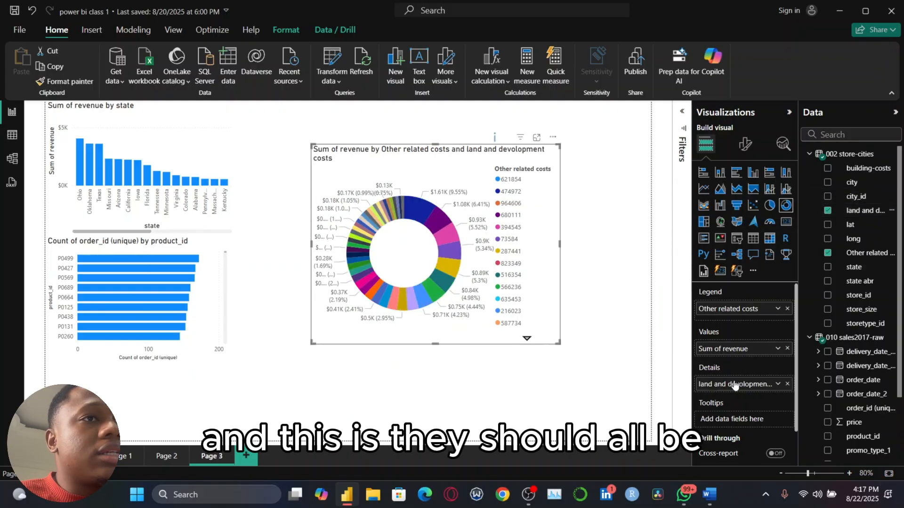
mouse_move(726, 387)
left_mouse_down()
mouse_move(727, 357)
mouse_move(726, 385)
left_mouse_up()
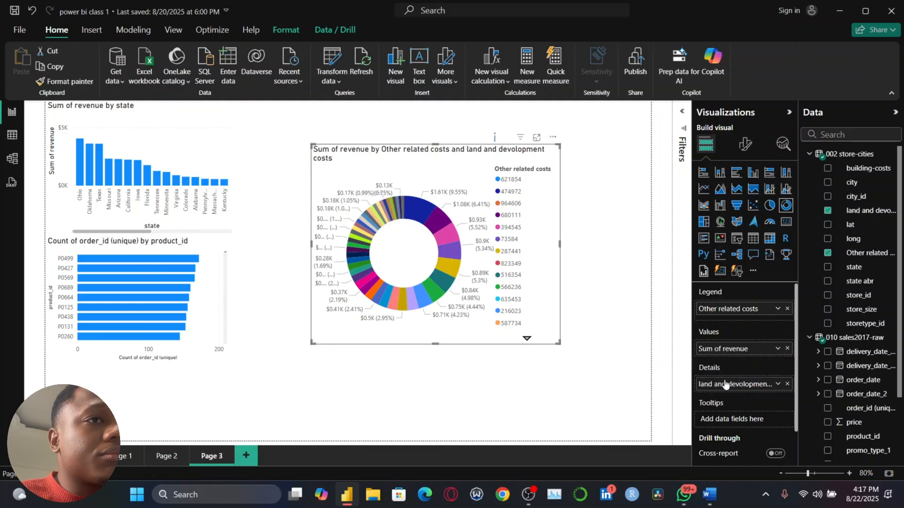
left_click(787, 309)
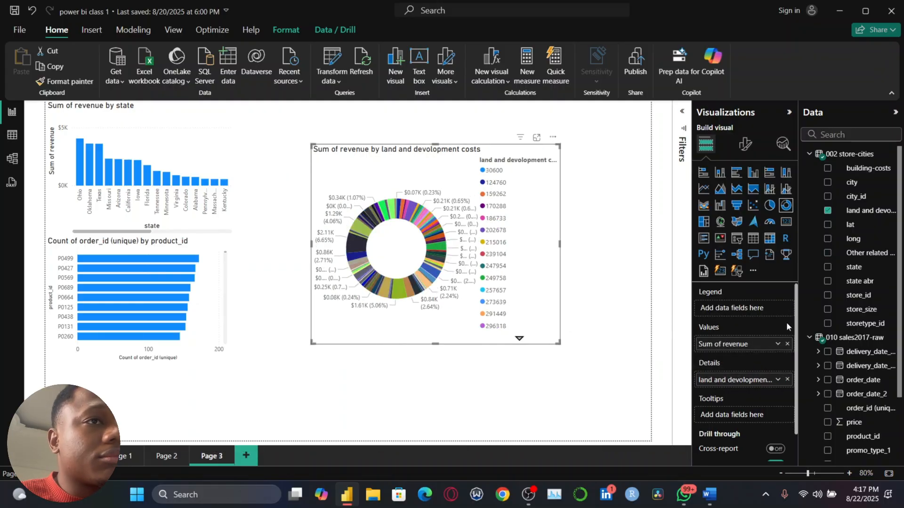
left_click(787, 380)
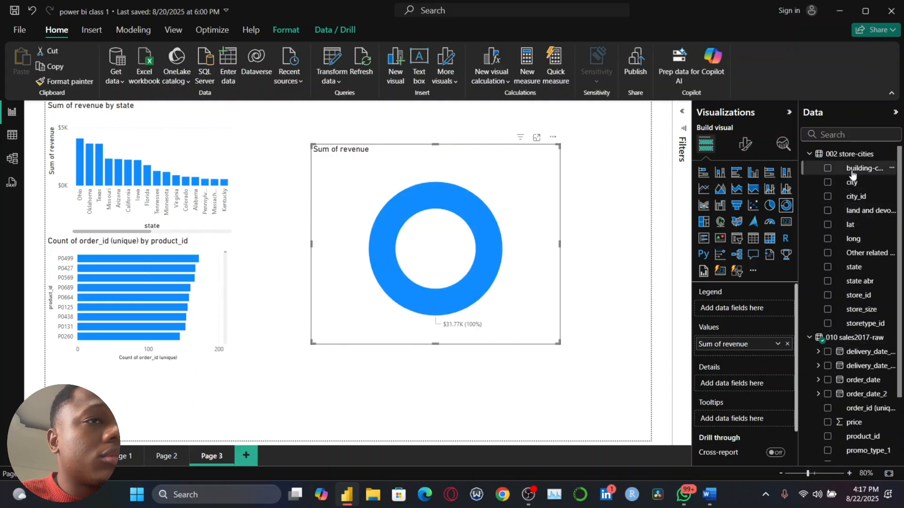
- Add building-costs, land and devolopment costs and Other related costs to the donut chart's values, each summarized as a sum
left_click_drag(853, 174, 740, 351)
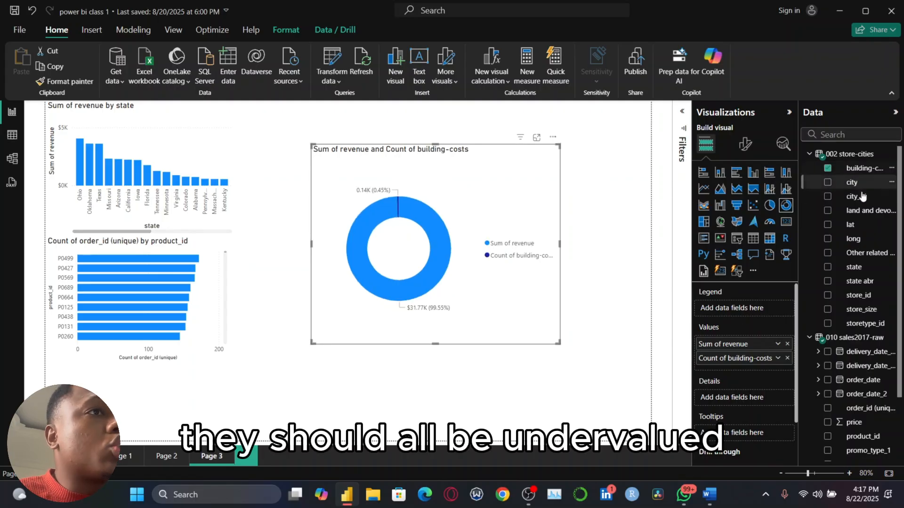
left_click_drag(861, 210, 757, 366)
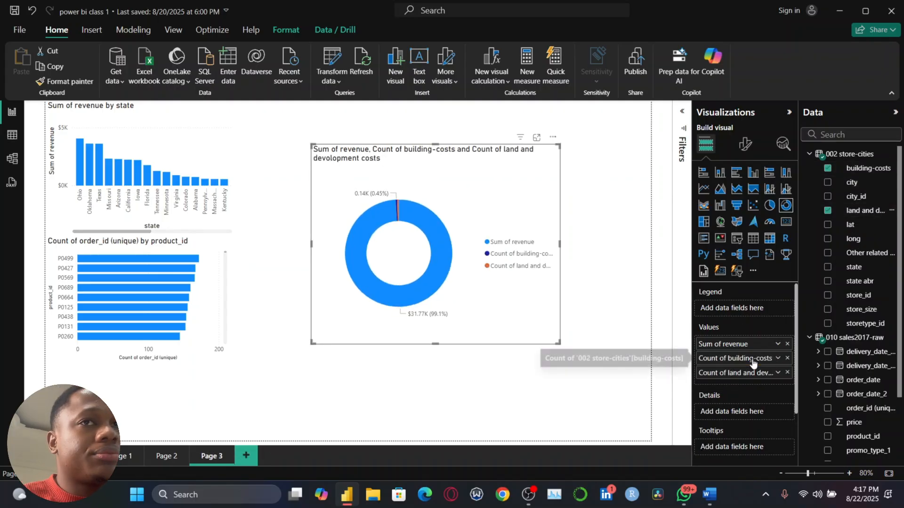
left_click(778, 358)
left_click(806, 213)
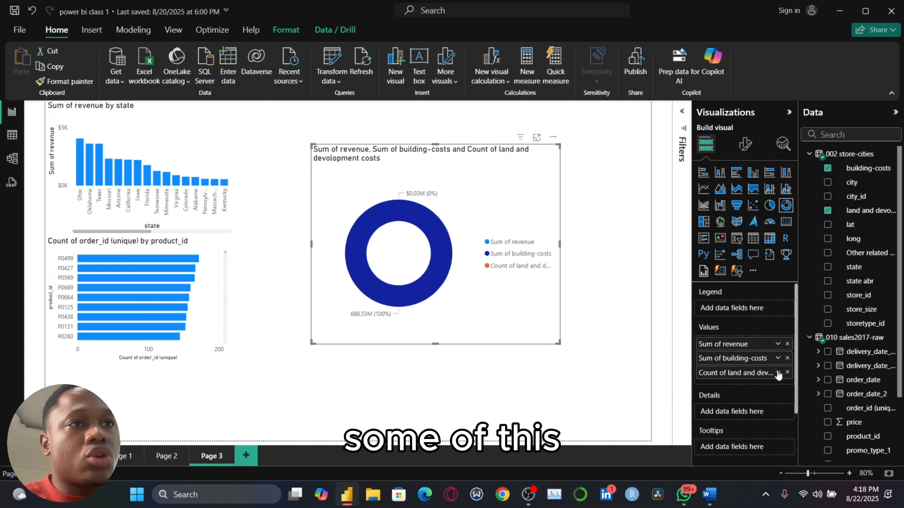
left_click(778, 373)
left_click(819, 229)
left_click(827, 252)
scroll(860, 284, "down", 1)
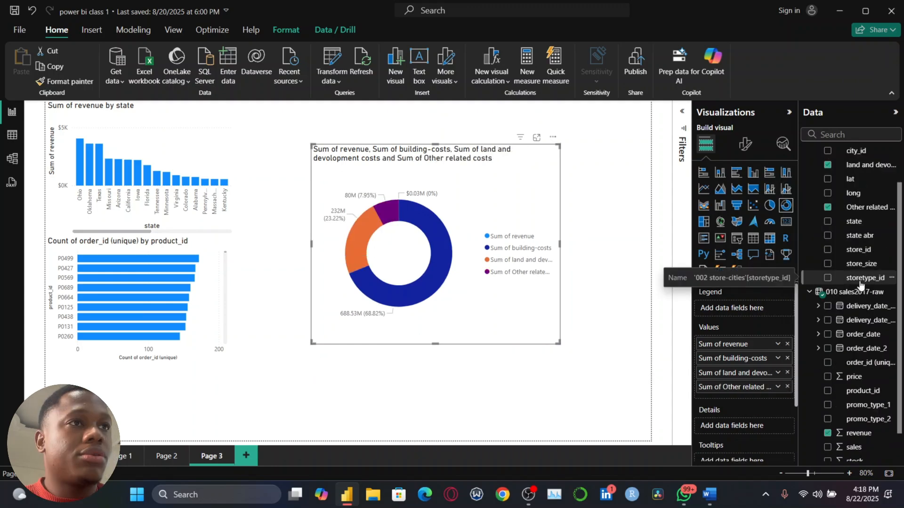
scroll(860, 285, "up", 1)
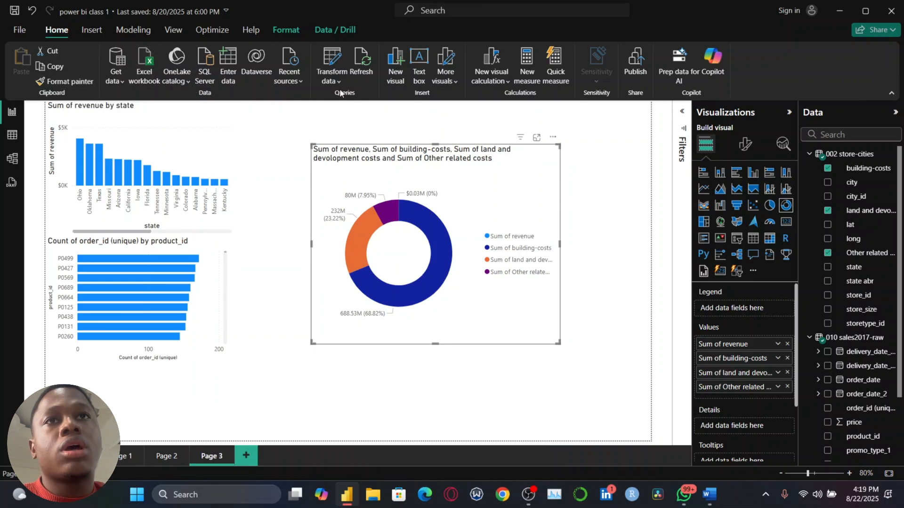
- In the table view, start a new calculated column named Total Costs in the 002 store-cities table
left_click(11, 135)
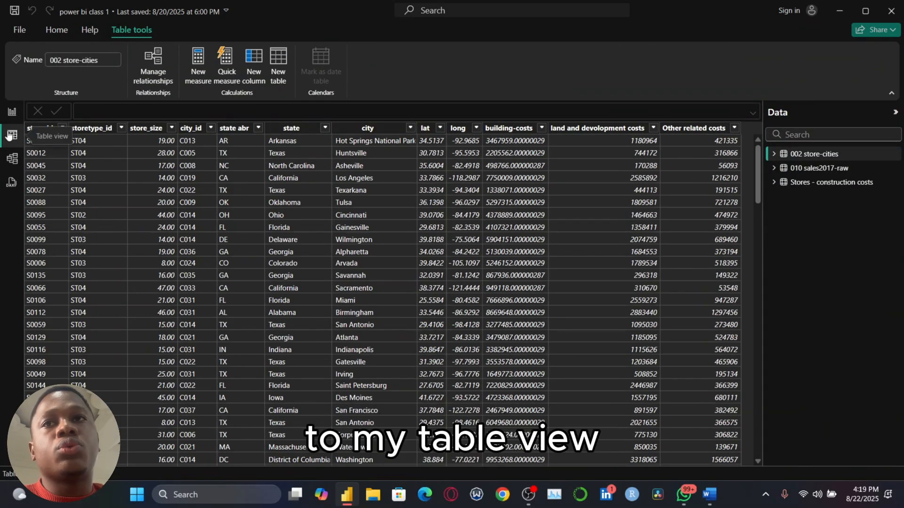
left_click(250, 58)
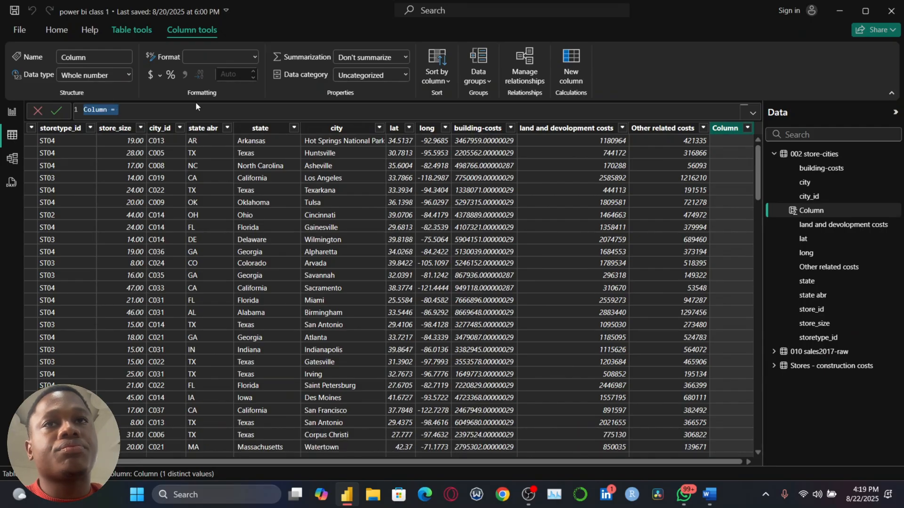
left_click(37, 112)
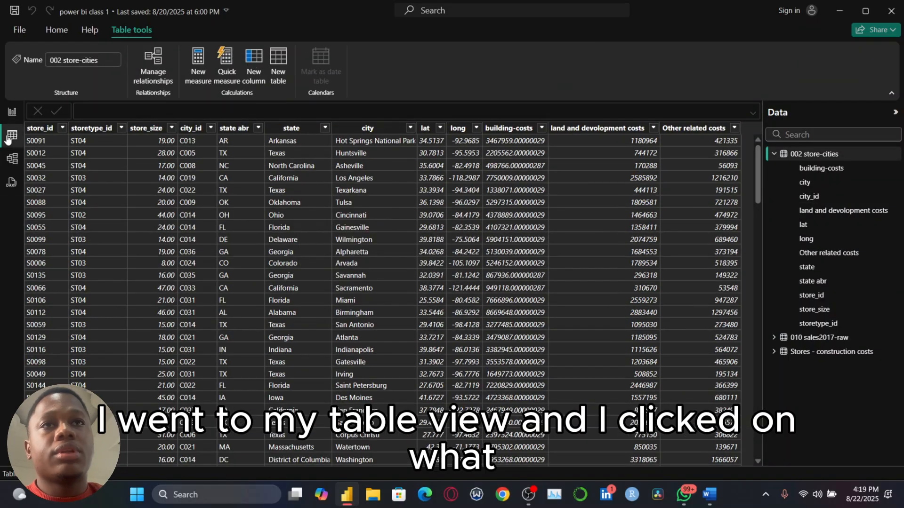
left_click(264, 56)
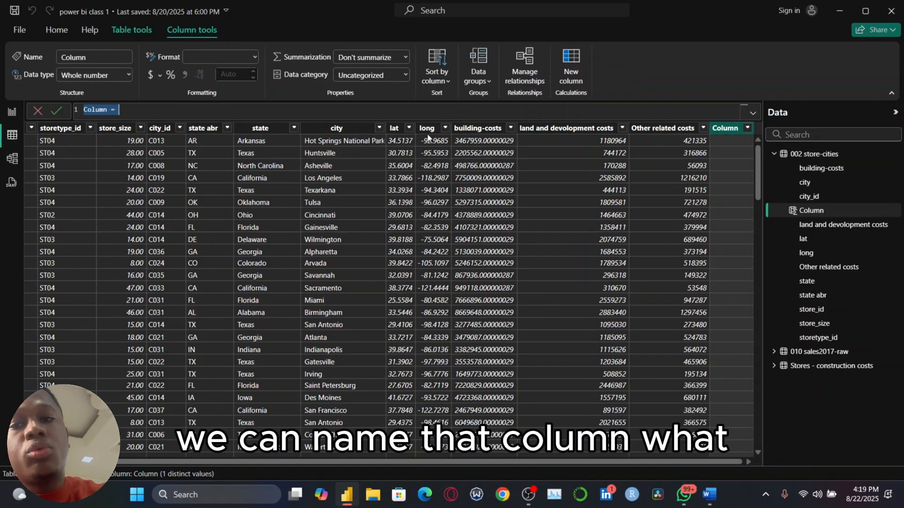
key("BackSpace")
type("Tot")
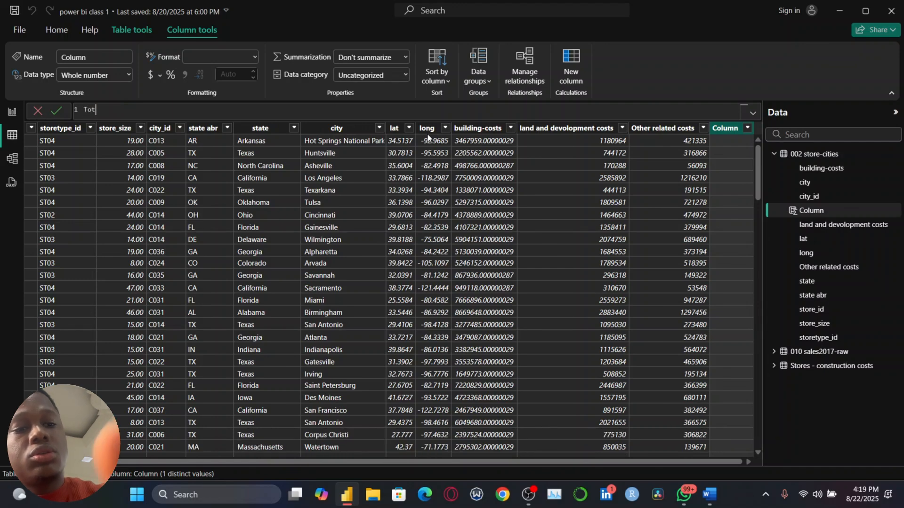
type("al C")
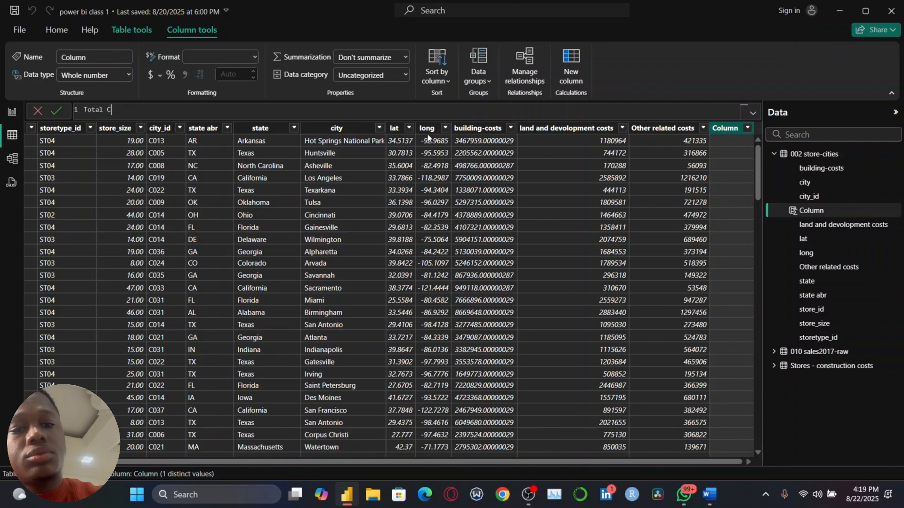
type("osts = ")
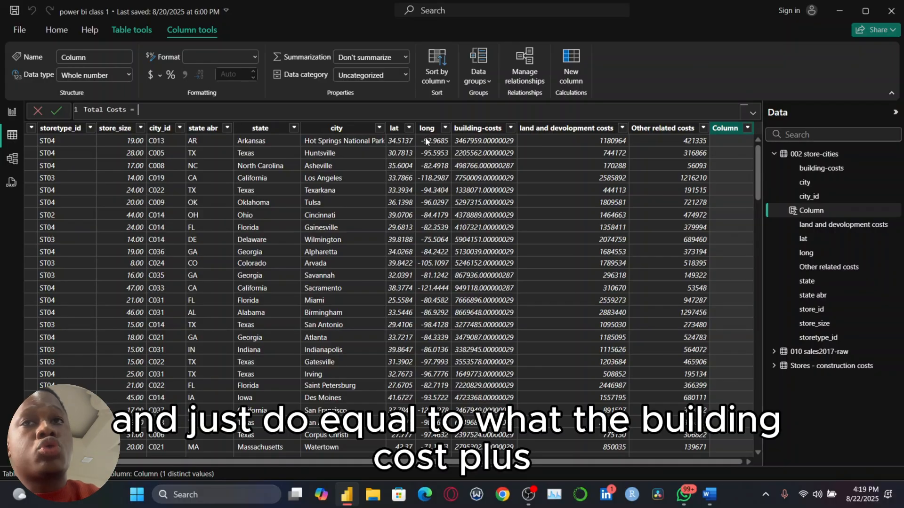
- Define Total Costs as building-costs plus land and devolopment costs plus Other related costs, all from the 002 store-cities table
type("bui")
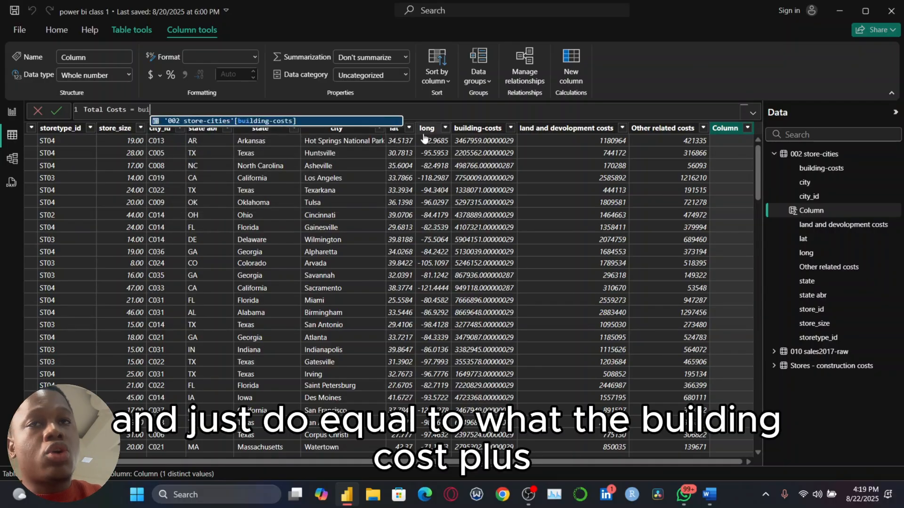
key("Tab")
type("+")
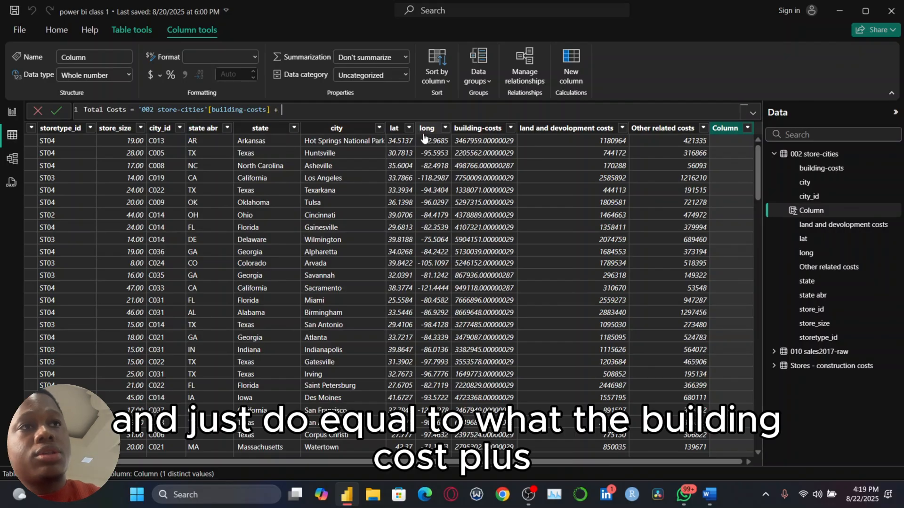
type(" p")
key("BackSpace")
type("=")
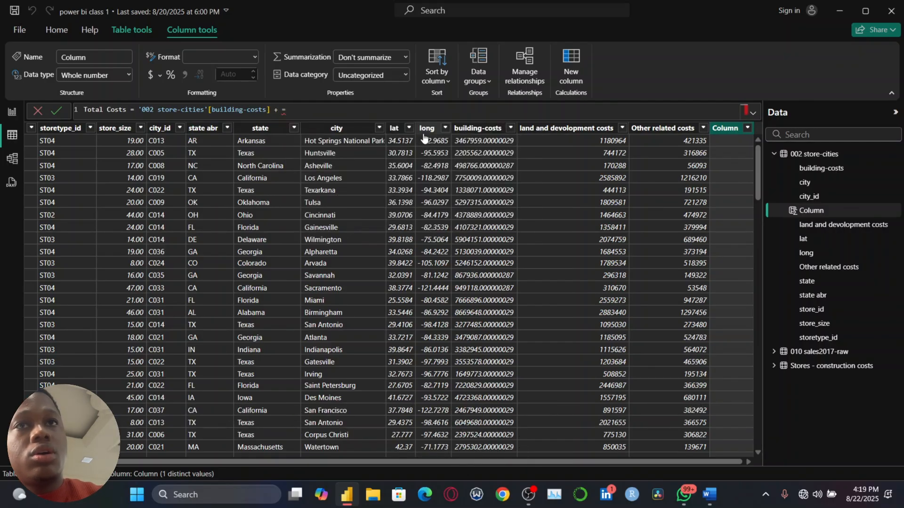
key("BackSpace")
type("l")
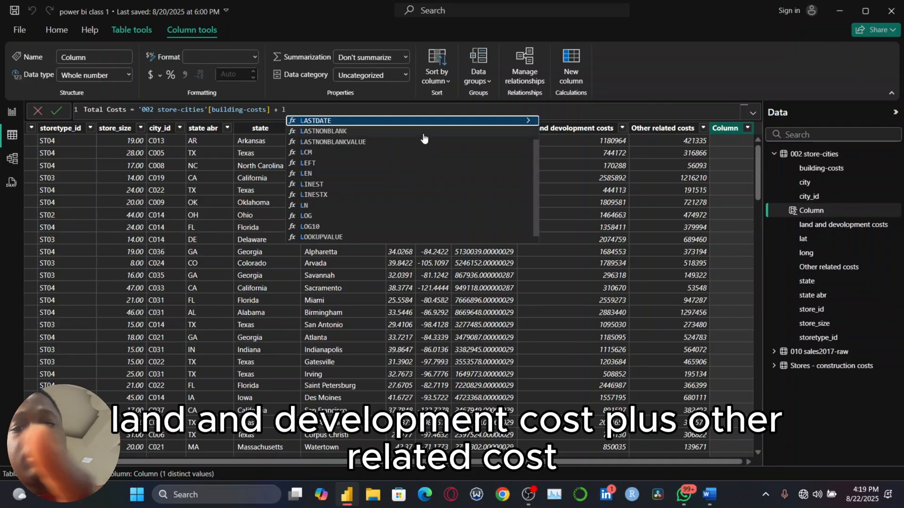
type("and")
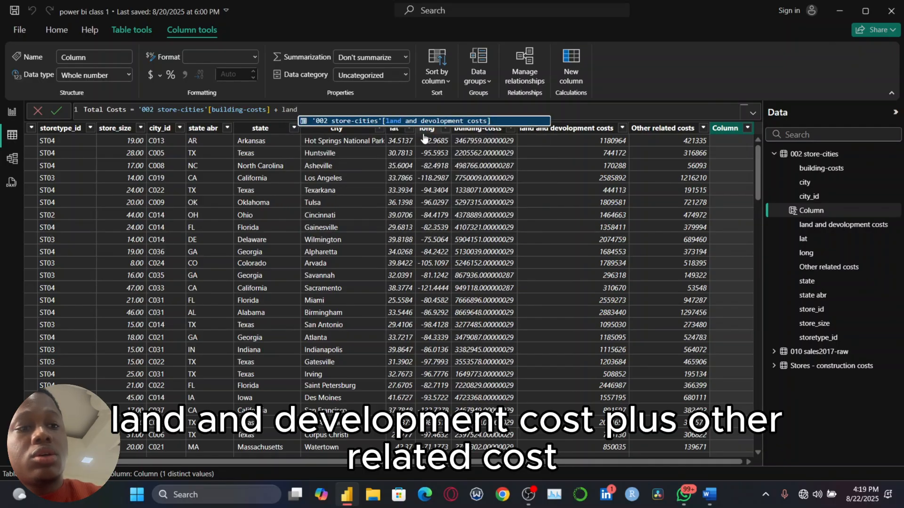
key("Tab")
type("+")
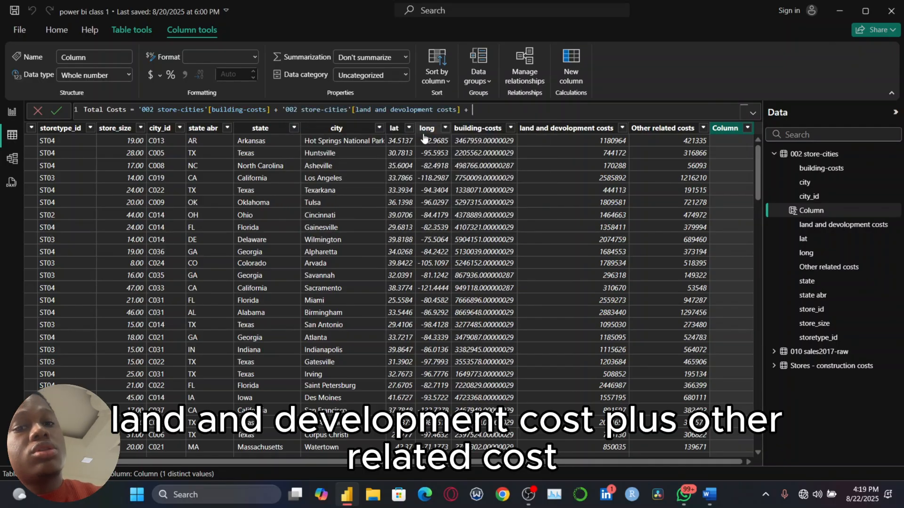
type(" oth")
key("Tab")
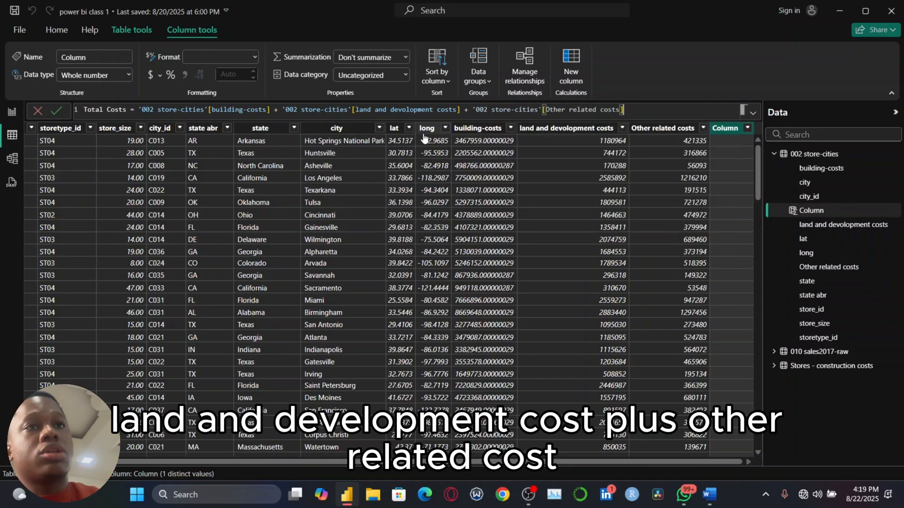
key("Return")
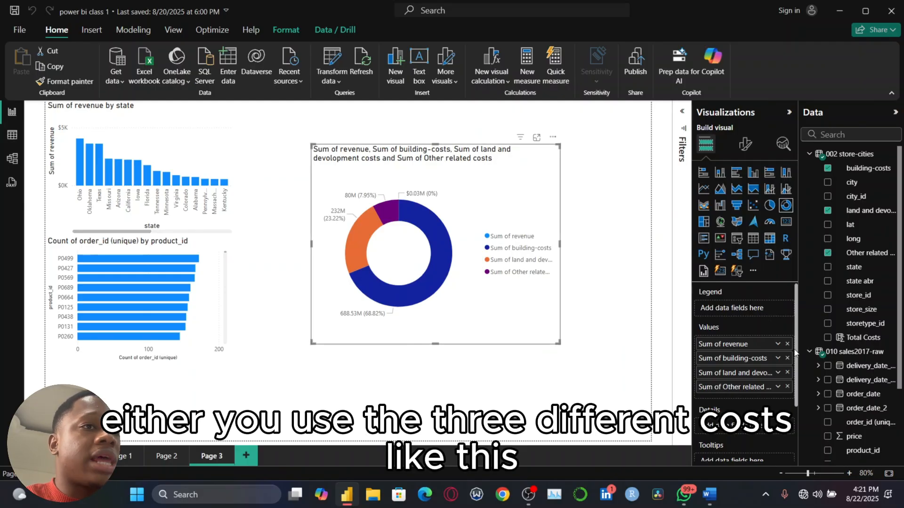
- Try replacing the three separate costs in the donut chart's values with Total Costs, and remove Total Costs again
left_click(787, 358)
left_click(787, 358)
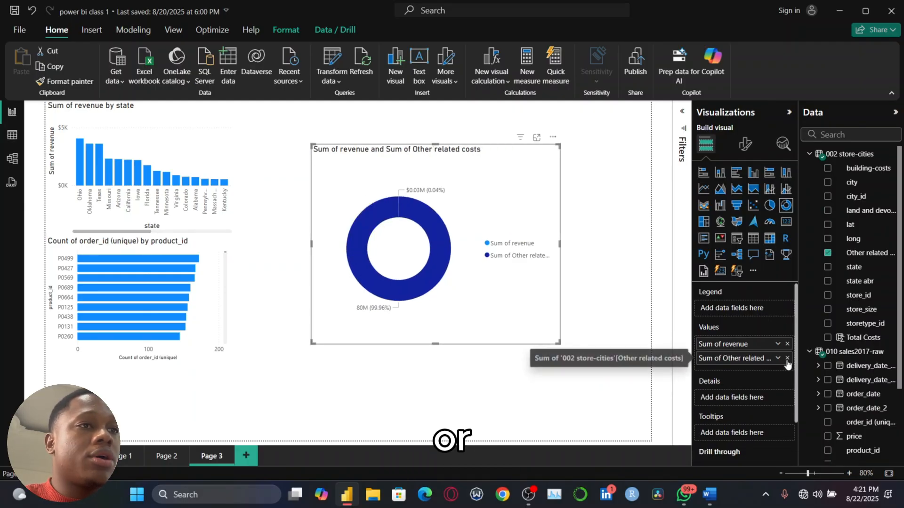
left_click(787, 358)
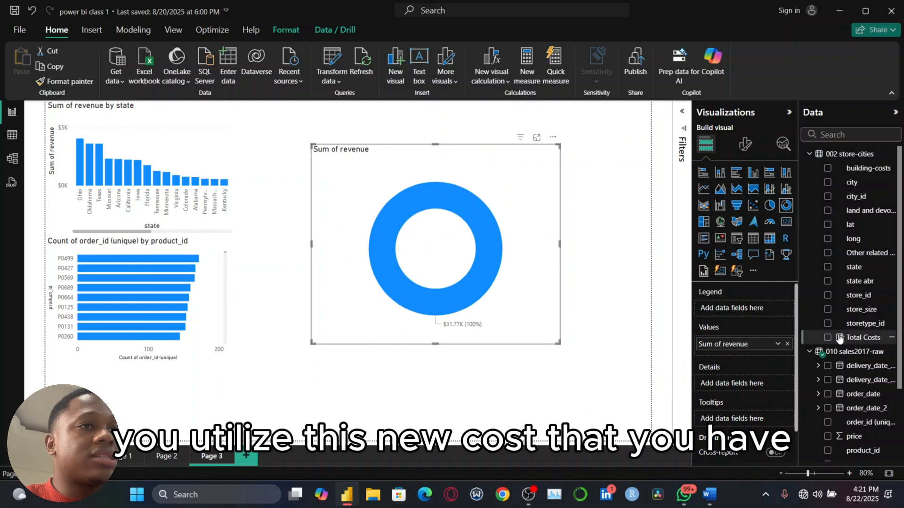
left_click_drag(839, 338, 754, 351)
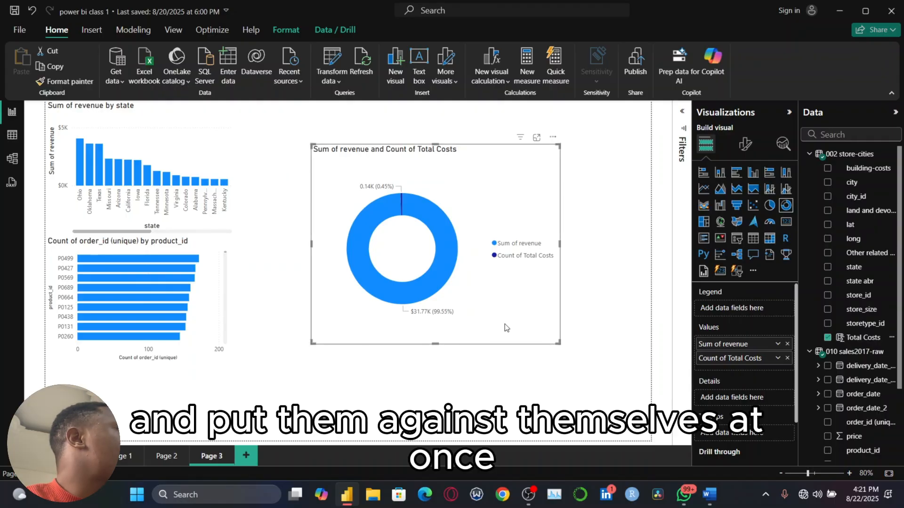
left_click(787, 358)
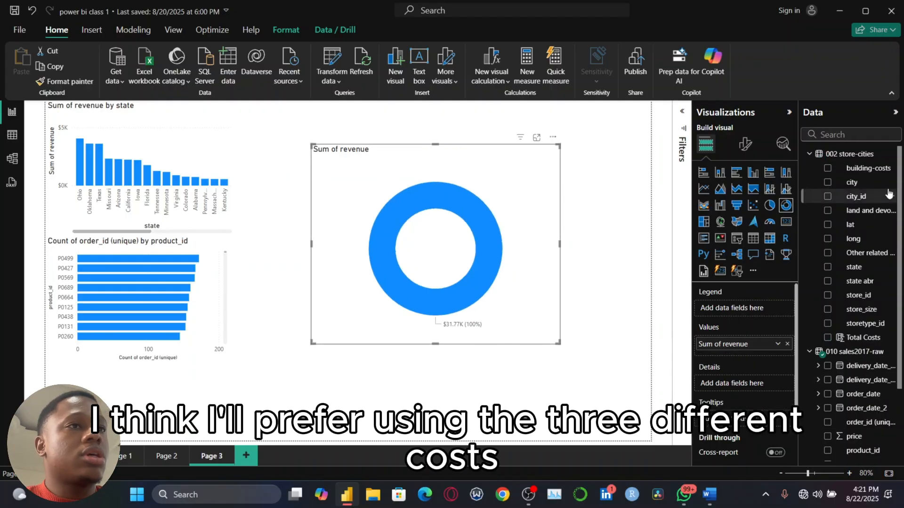
- Put the sums of the three separate cost fields back into the donut chart's values and shrink the chart
left_click_drag(866, 168, 763, 310)
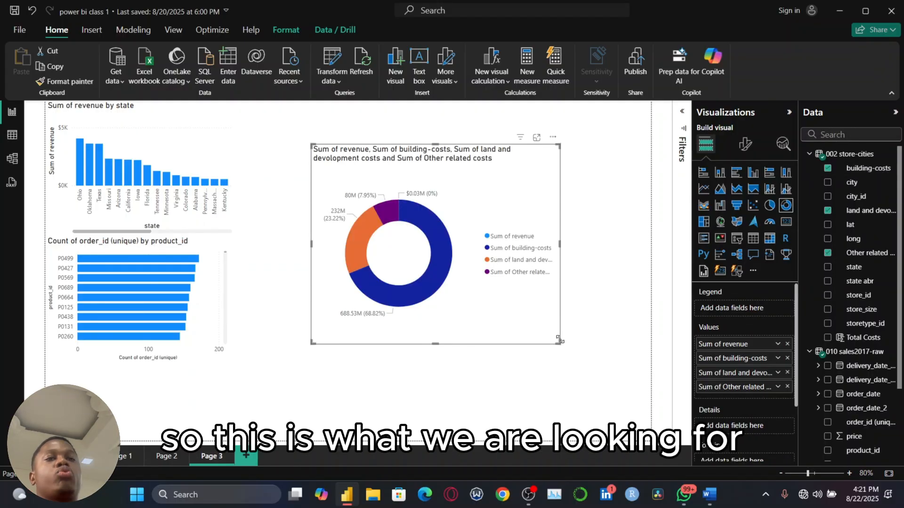
left_click_drag(559, 339, 543, 281)
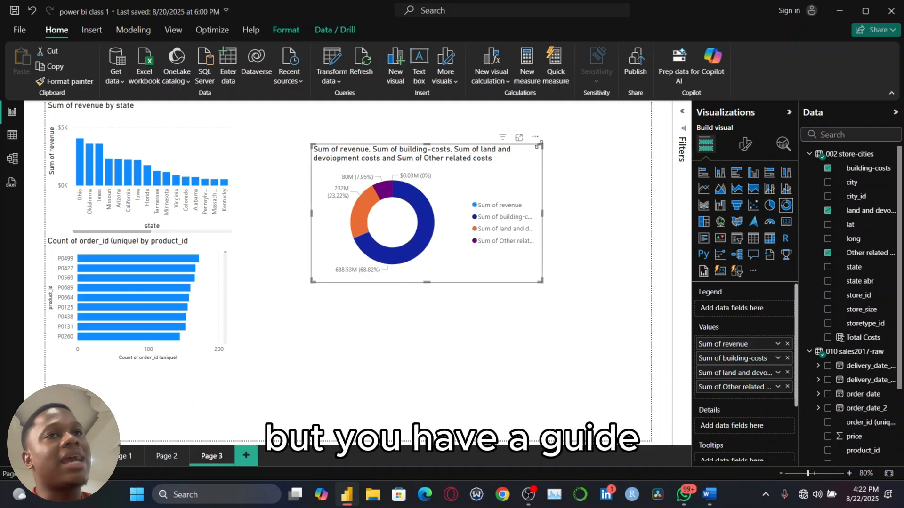
- Shrink the donut chart and place it at the top of the page, beside the revenue by state chart
left_click_drag(540, 145, 507, 147)
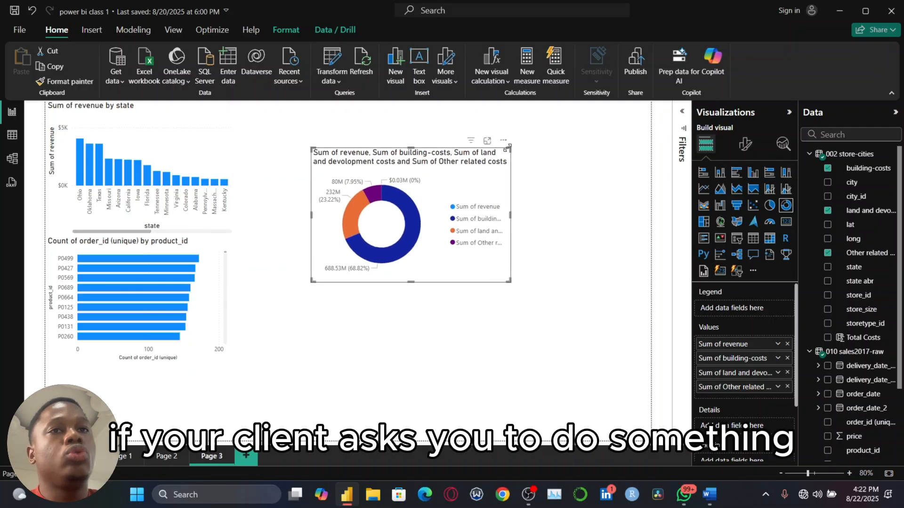
left_click_drag(482, 182, 405, 142)
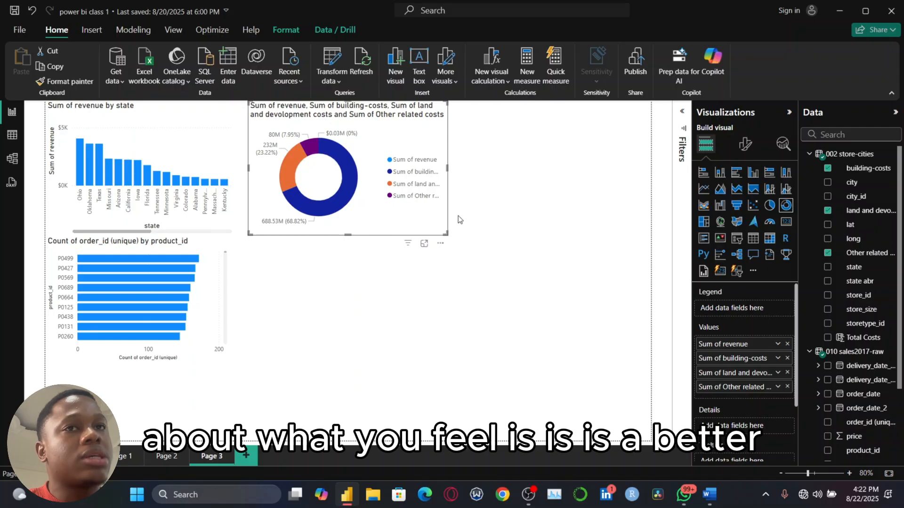
left_click_drag(448, 234, 432, 234)
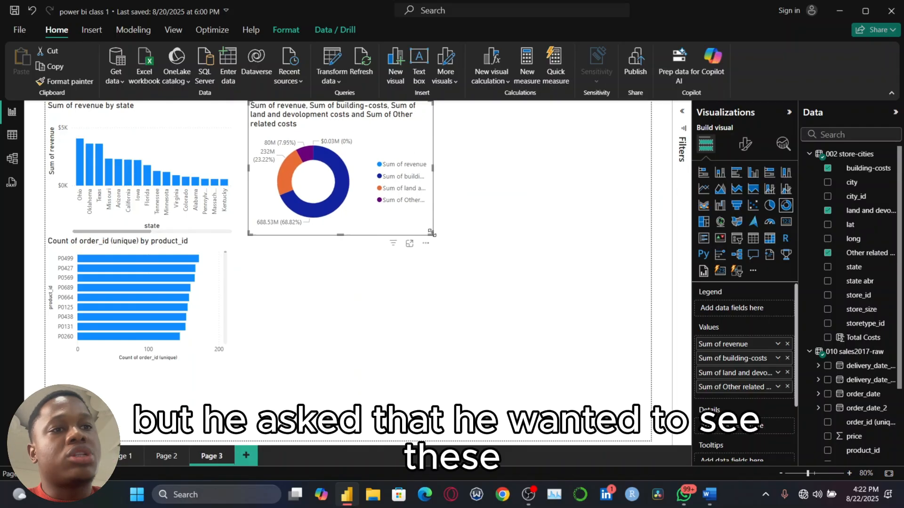
- Switch to the Word goals document and read the metric description, chart type and axes under Delivery Time Impact on Sales
left_click(711, 495)
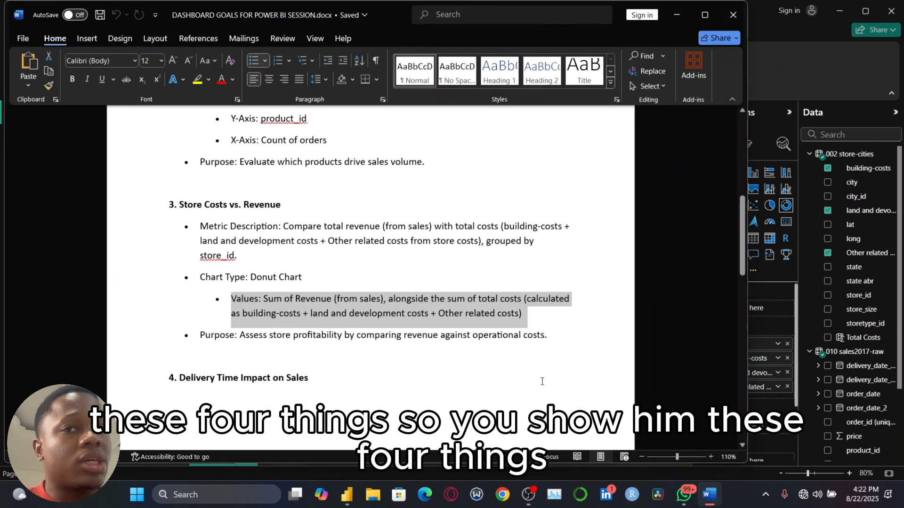
scroll(541, 381, "down", 5)
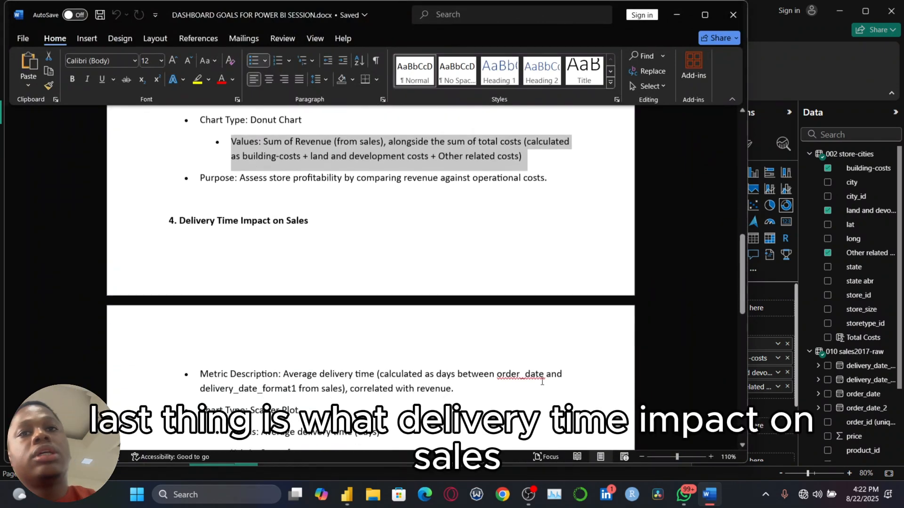
scroll(541, 381, "down", 1)
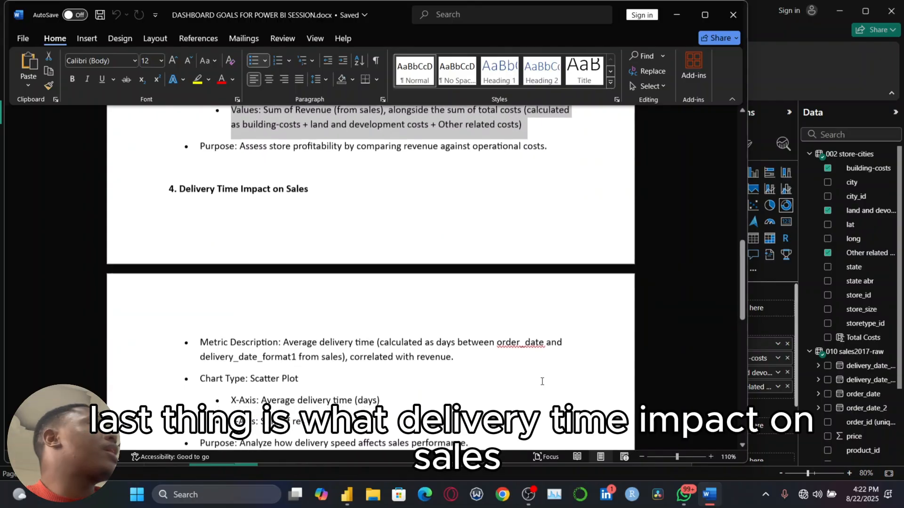
scroll(542, 381, "down", 1)
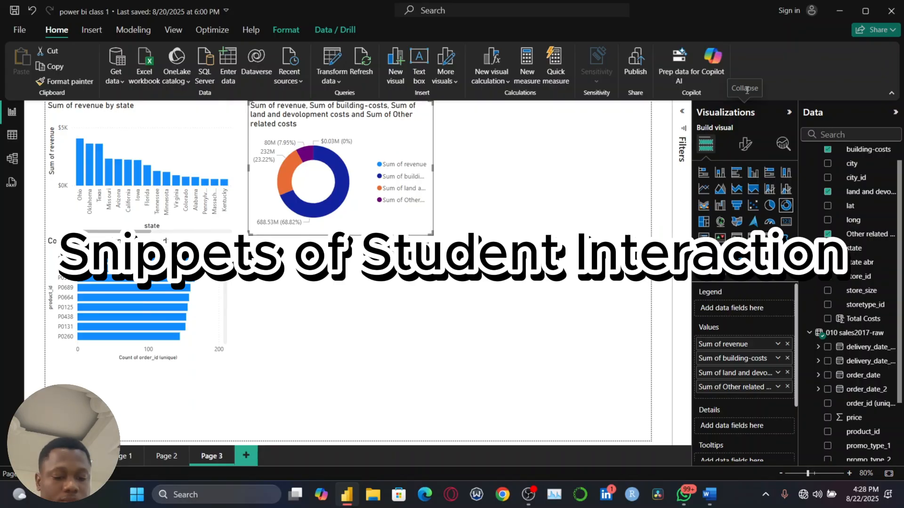
left_click(711, 503)
scroll(405, 294, "down", 1)
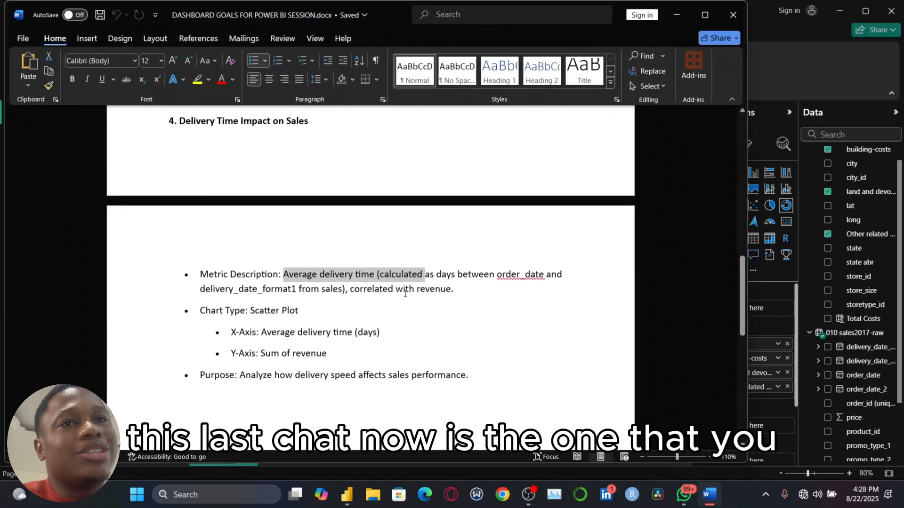
left_click(380, 277)
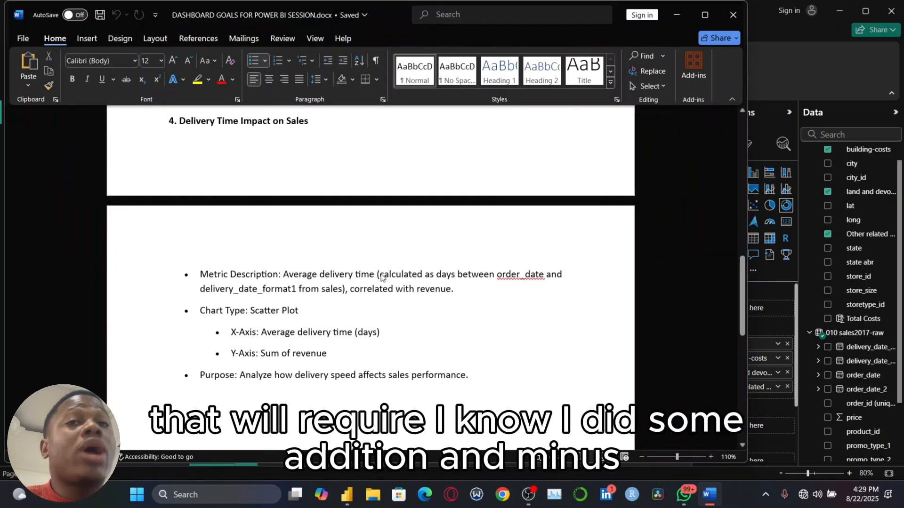
scroll(382, 276, "up", 3)
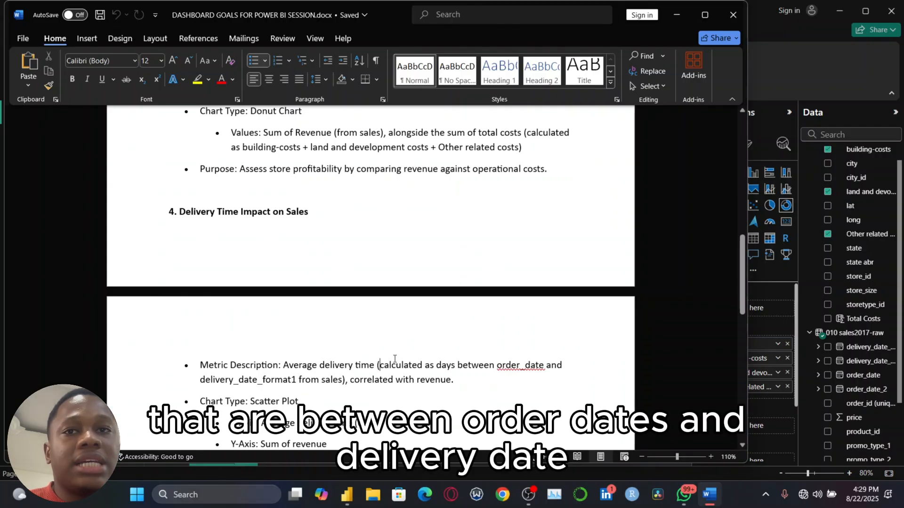
- Switch back to Power BI's table view and start a new calculated column named days b/w orders in the 010 sales2017-raw table
key("alt+Tab")
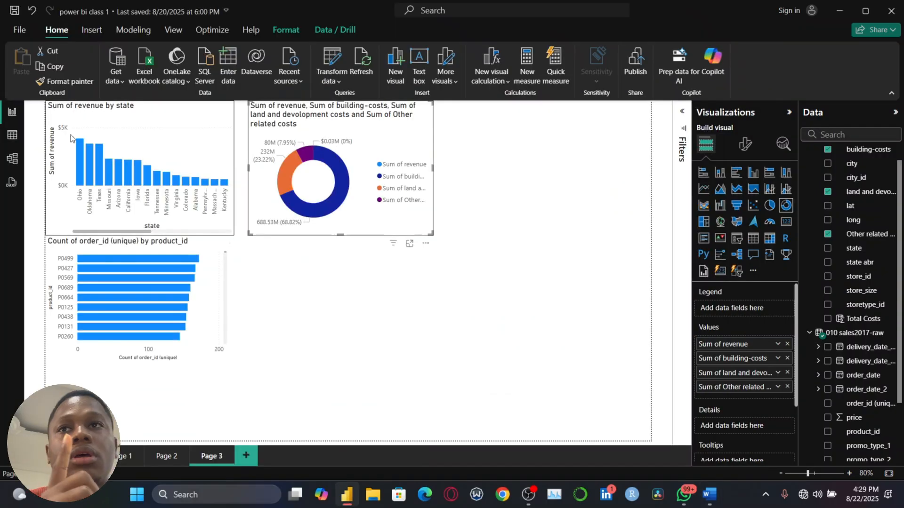
left_click(12, 135)
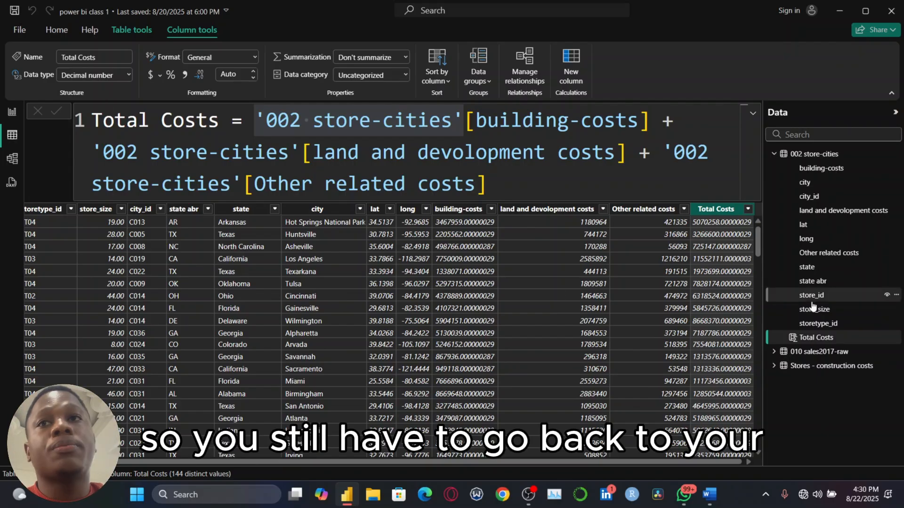
left_click(811, 296)
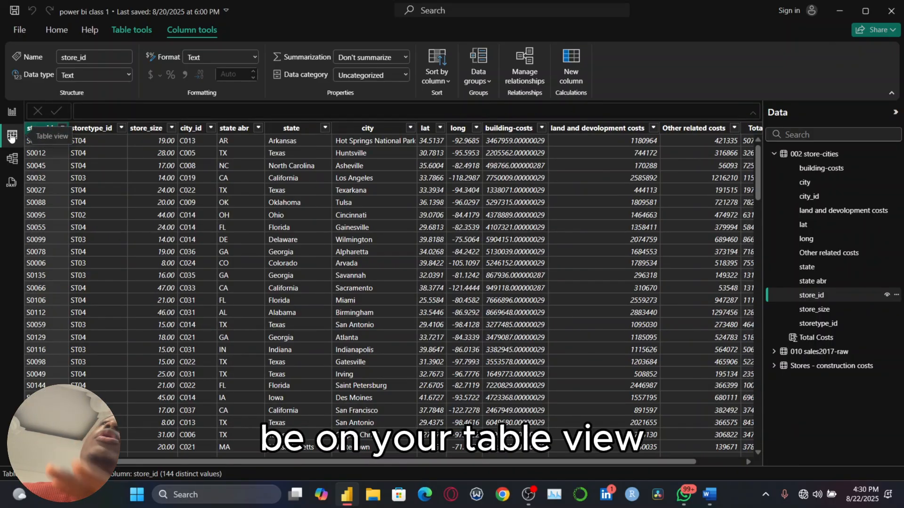
left_click(829, 357)
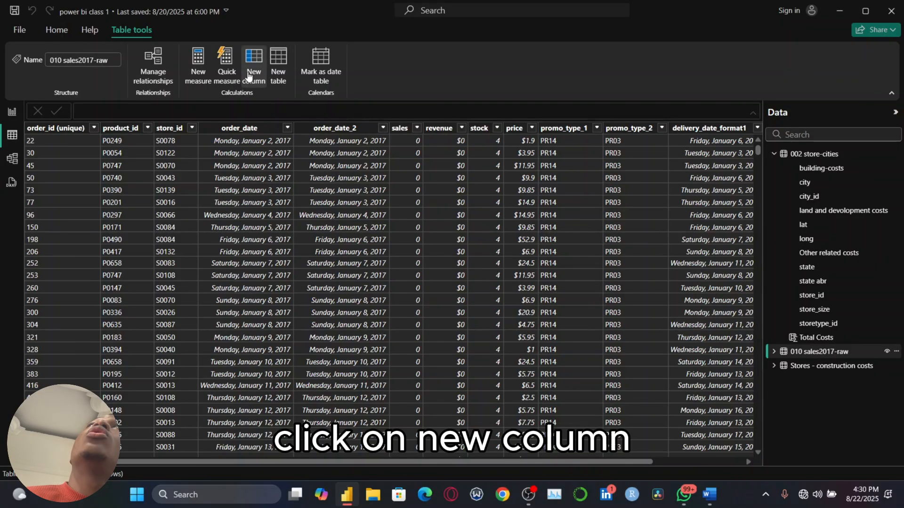
left_click(249, 75)
type("da")
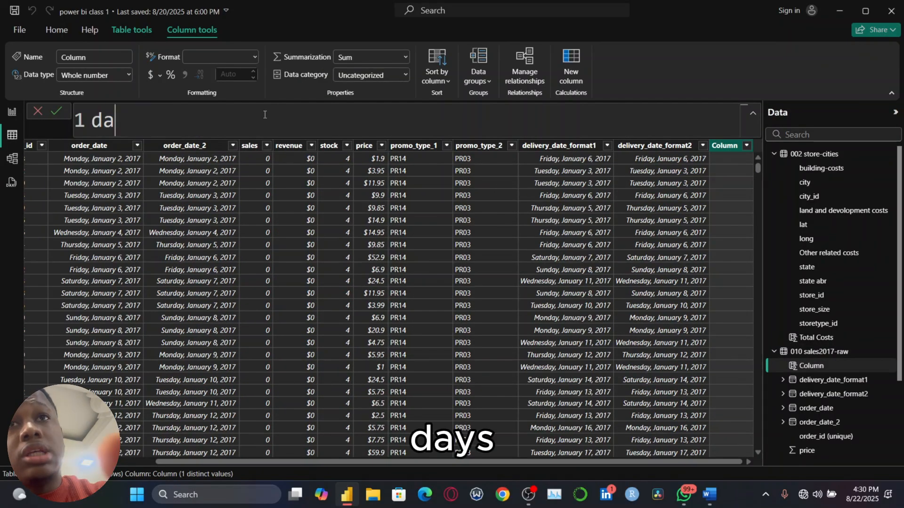
type("ys b/")
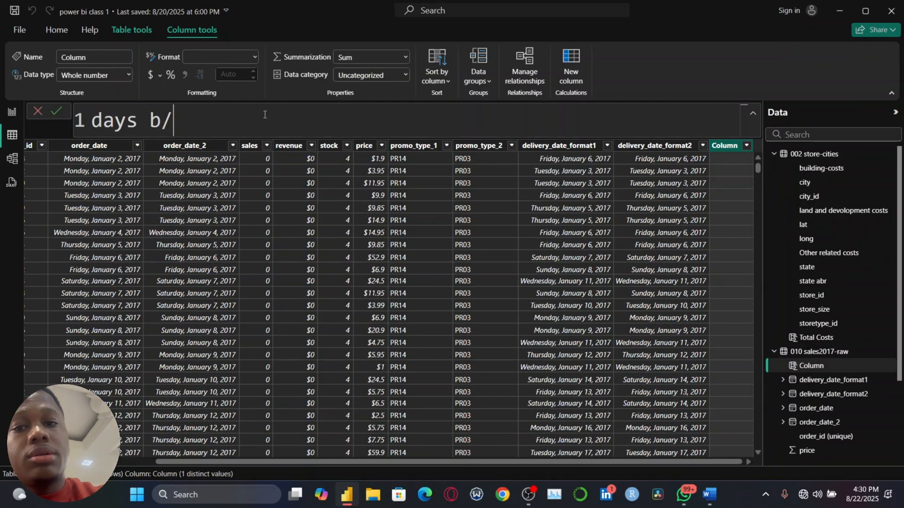
type("w orders")
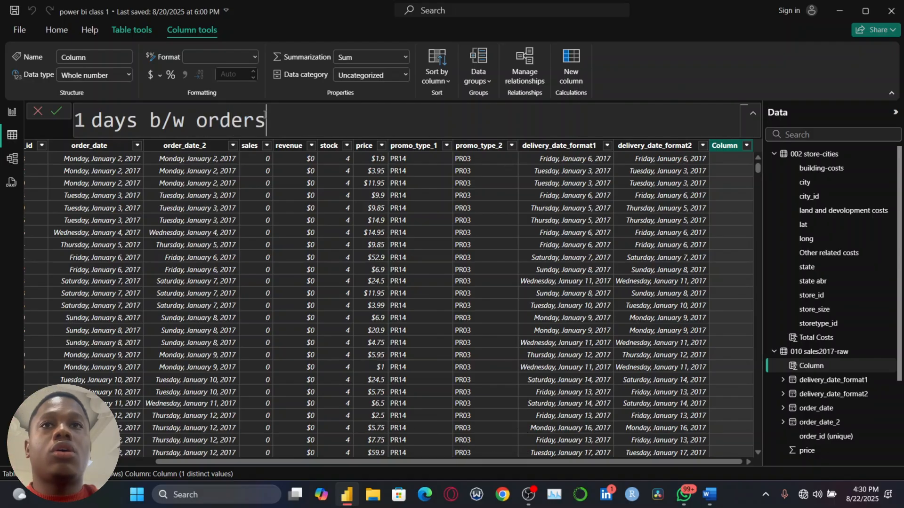
- Begin the days b/w orders formula with the order_date column of the 010 sales2017-raw table
type(" = or")
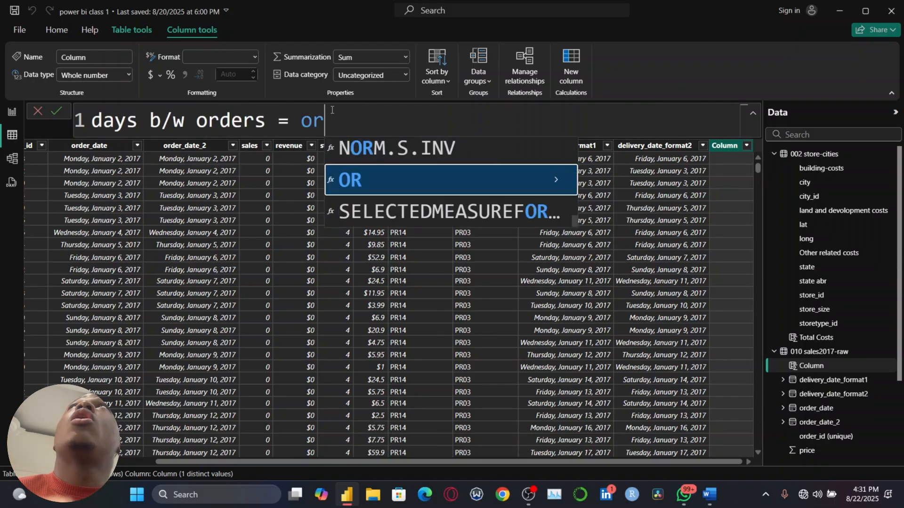
type("der")
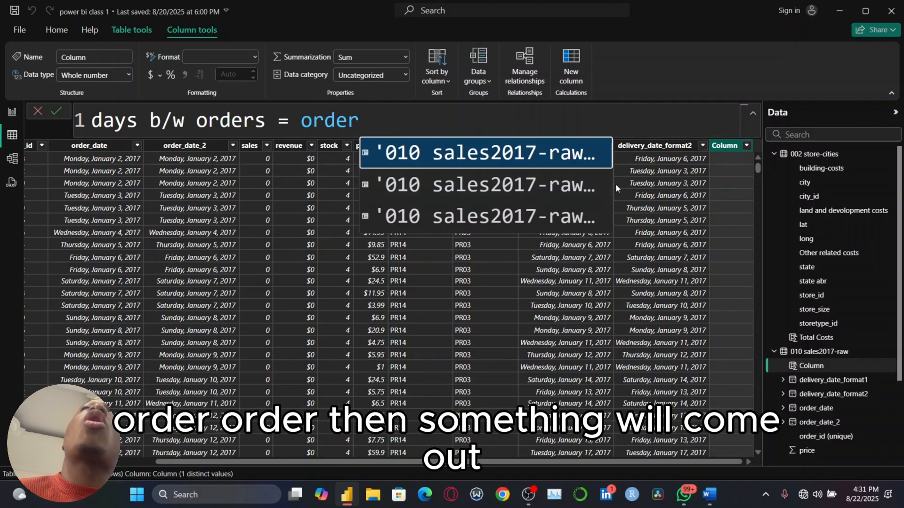
left_click_drag(613, 188, 843, 154)
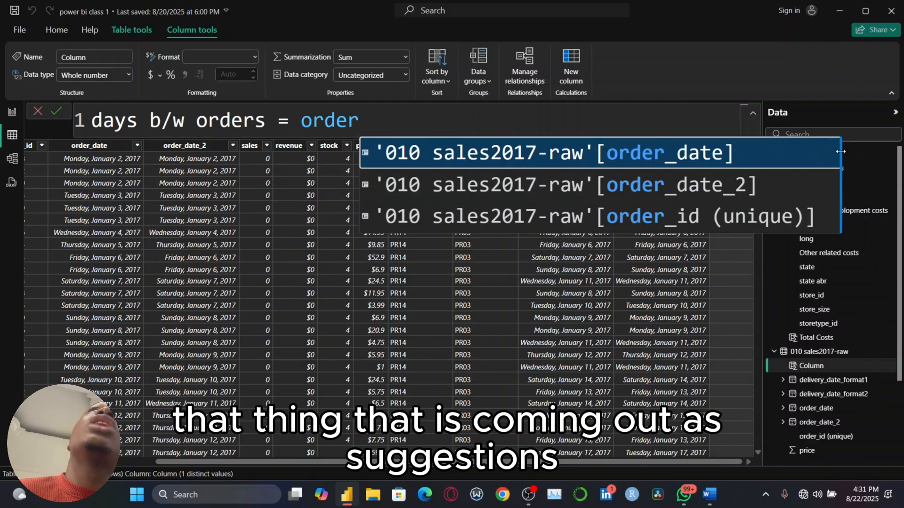
left_click(716, 153)
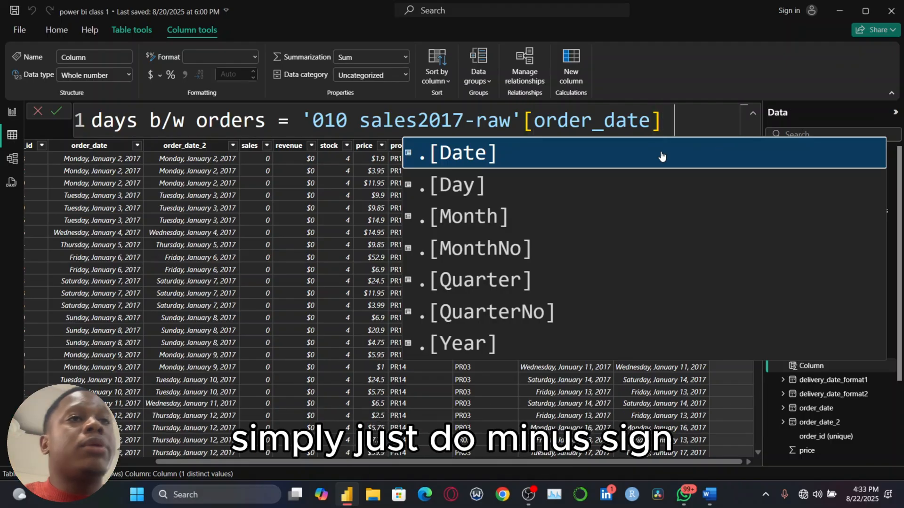
- Subtract delivery_date_format1 of the 010 sales2017-raw table from order_date in the formula and commit the column
type("-")
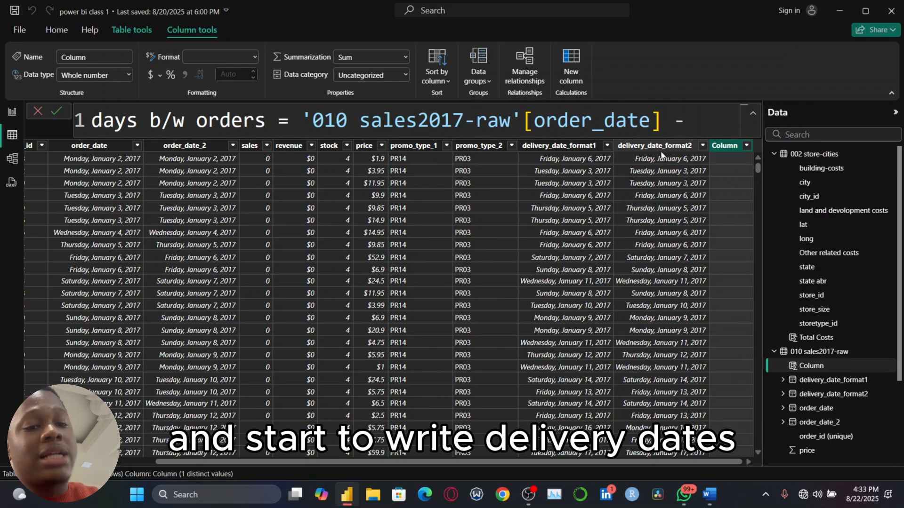
type(" deliv")
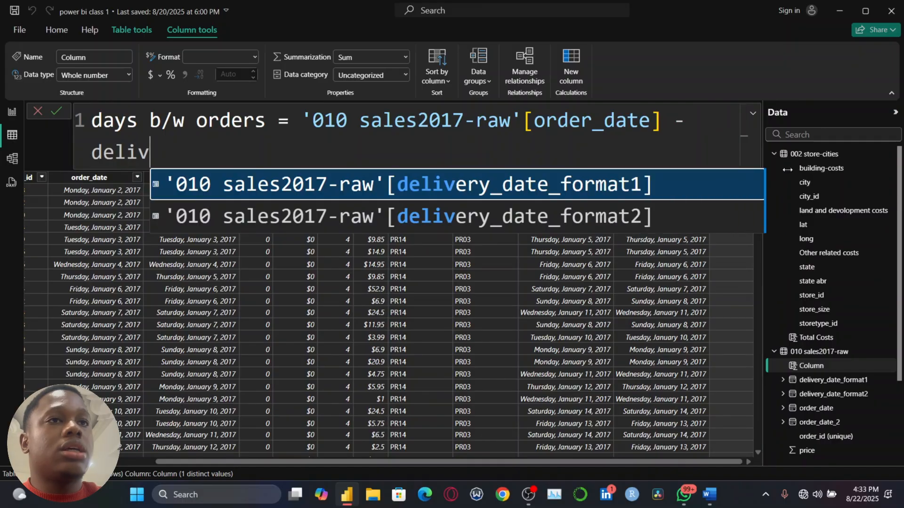
left_click_drag(787, 170, 802, 172)
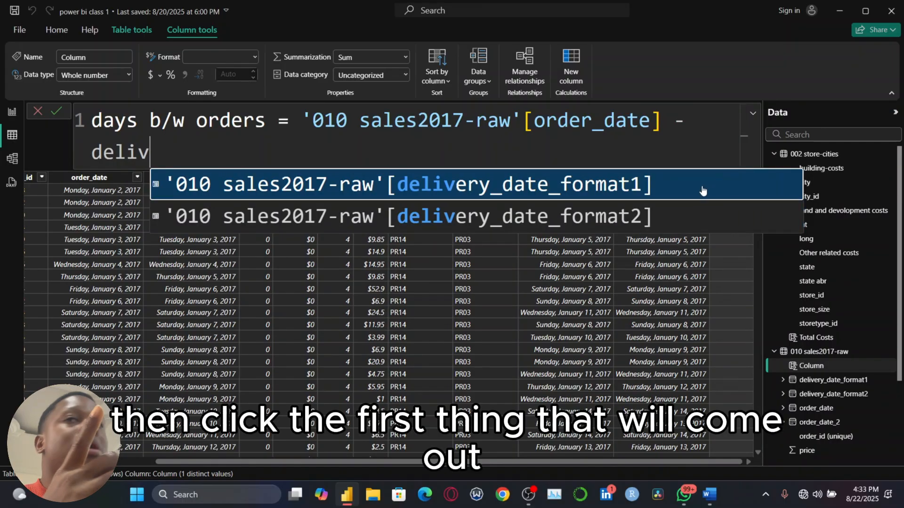
key("BackSpace")
key("BackSpace")
key("BackSpace")
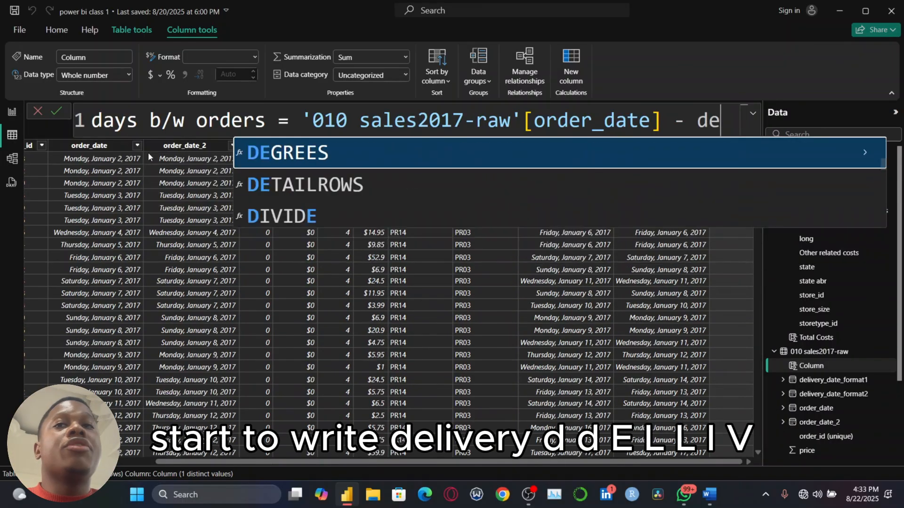
key("BackSpace")
type("eli")
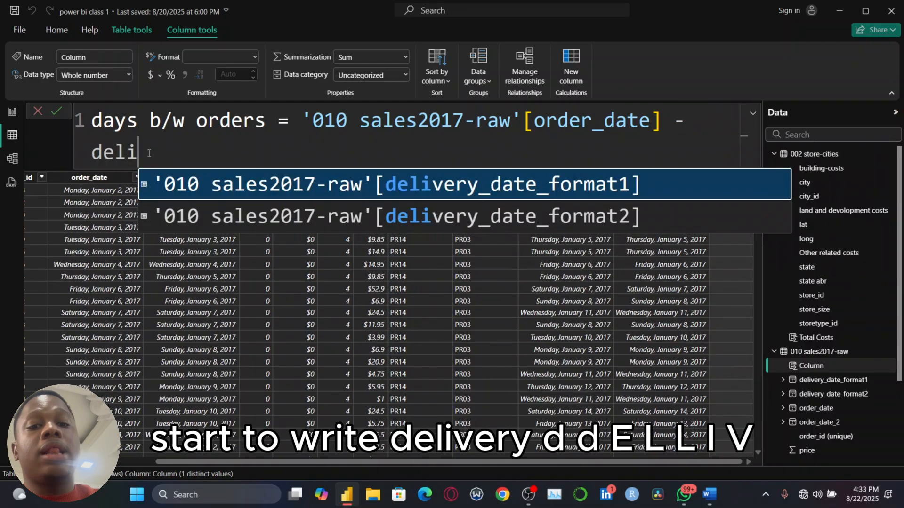
type("v")
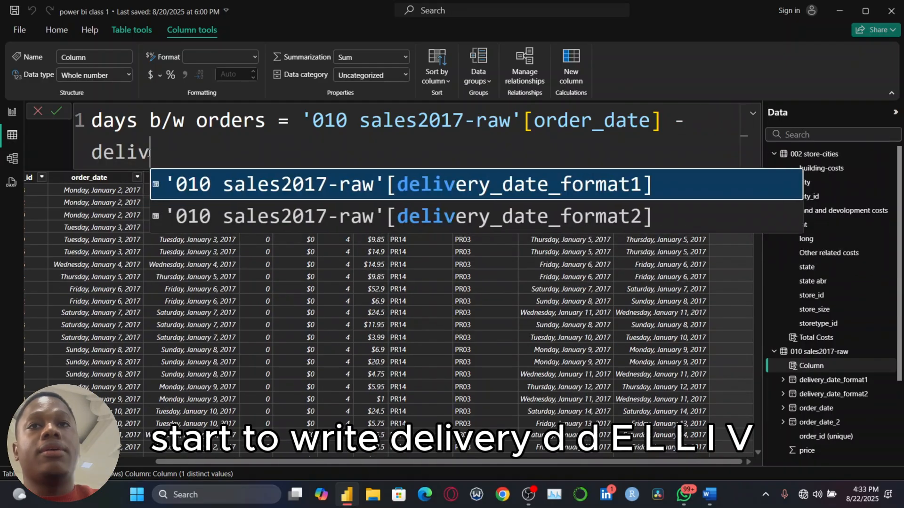
left_click(271, 186)
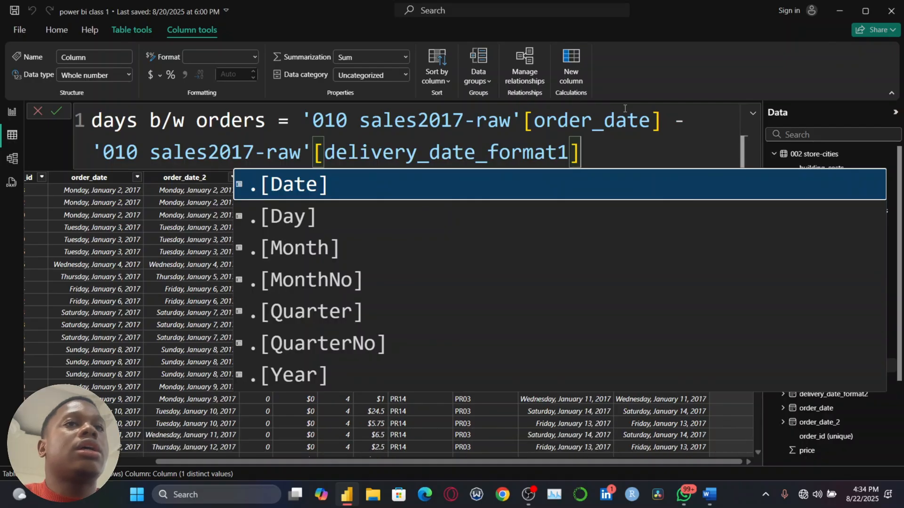
key("Return")
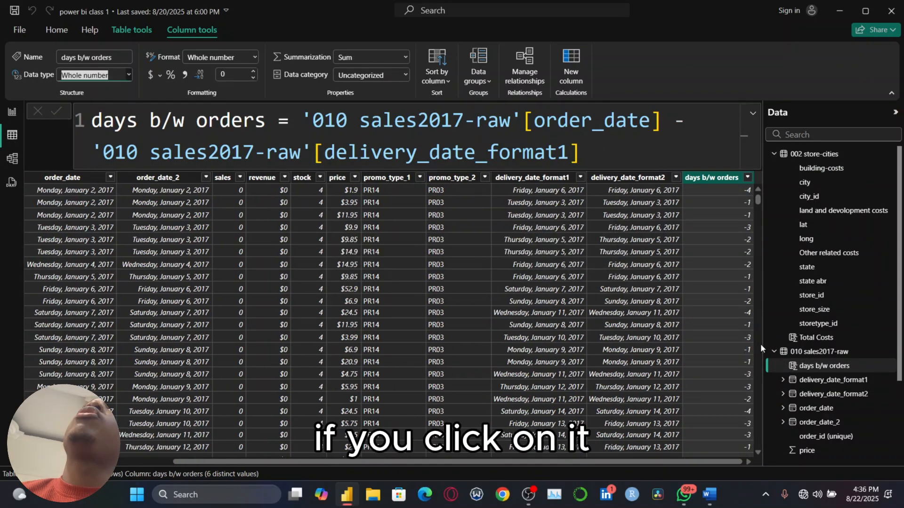
- Check the data type of the days b/w orders column and the available type options
left_click(831, 373)
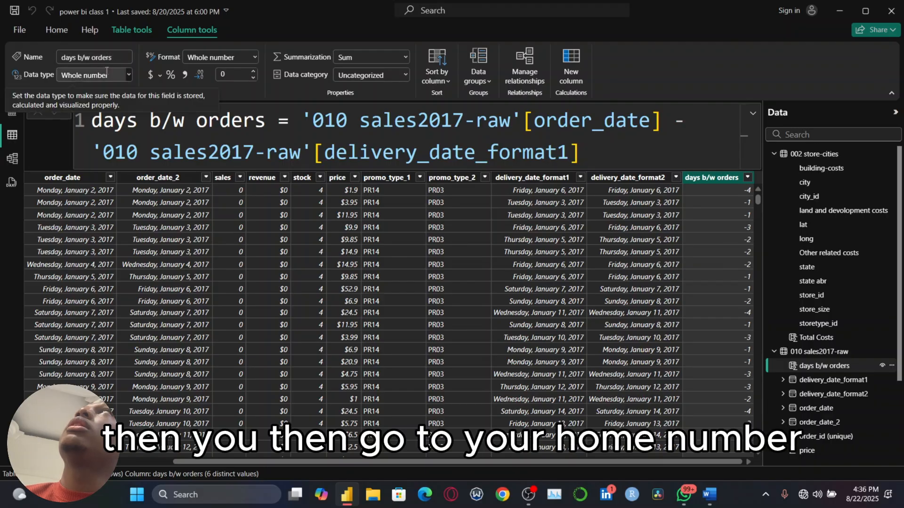
left_click(129, 77)
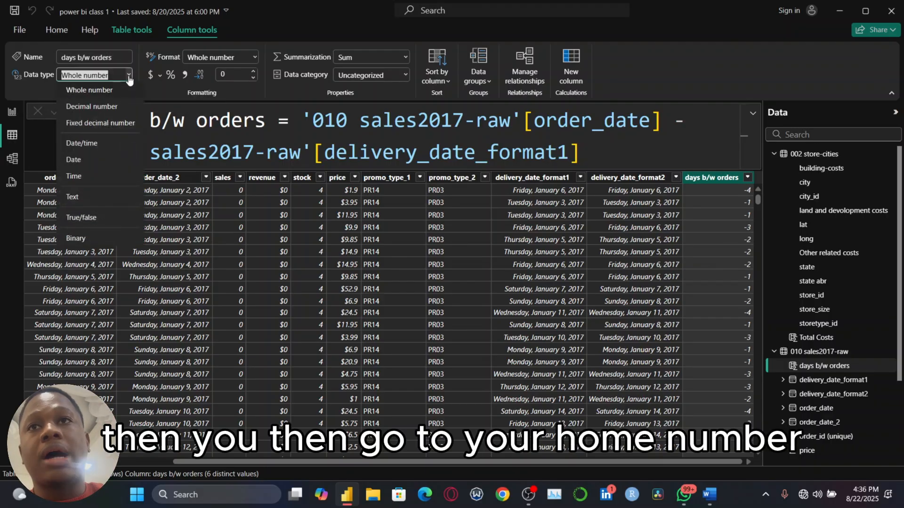
left_click(128, 76)
left_click(128, 76)
left_click(128, 76)
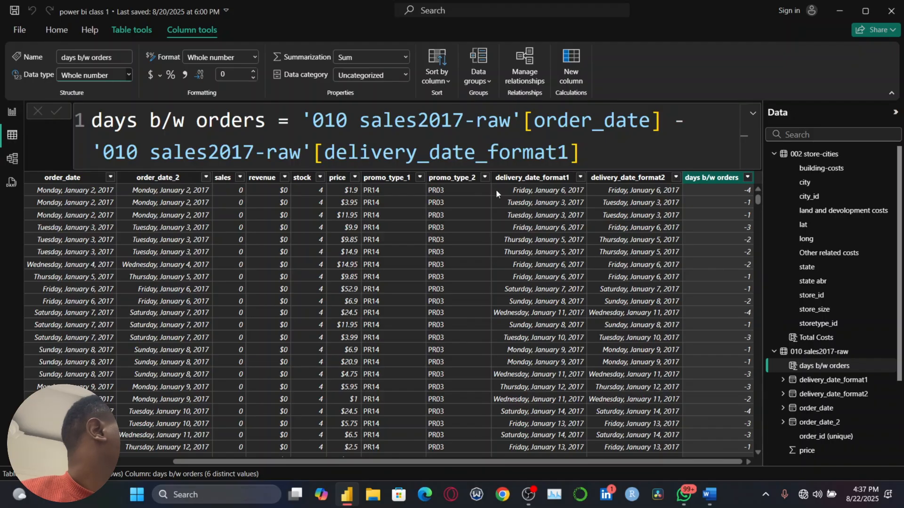
left_click(825, 370)
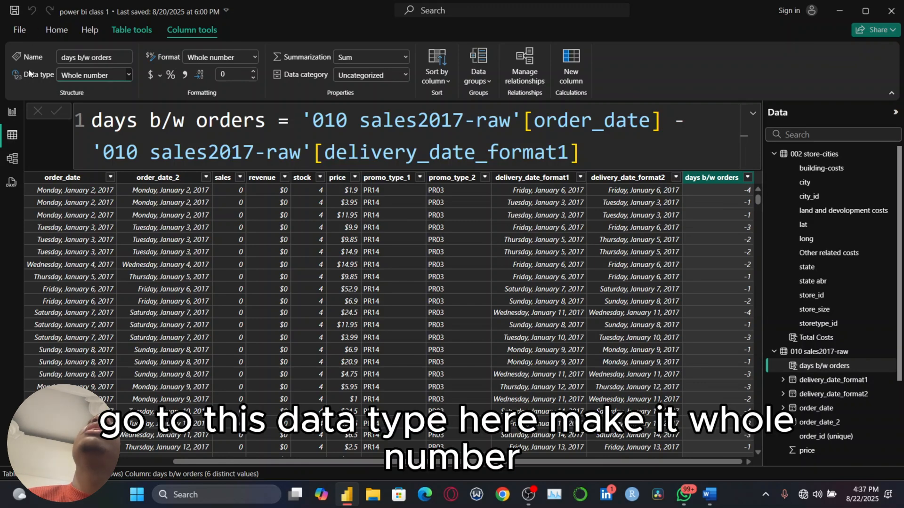
left_click(125, 76)
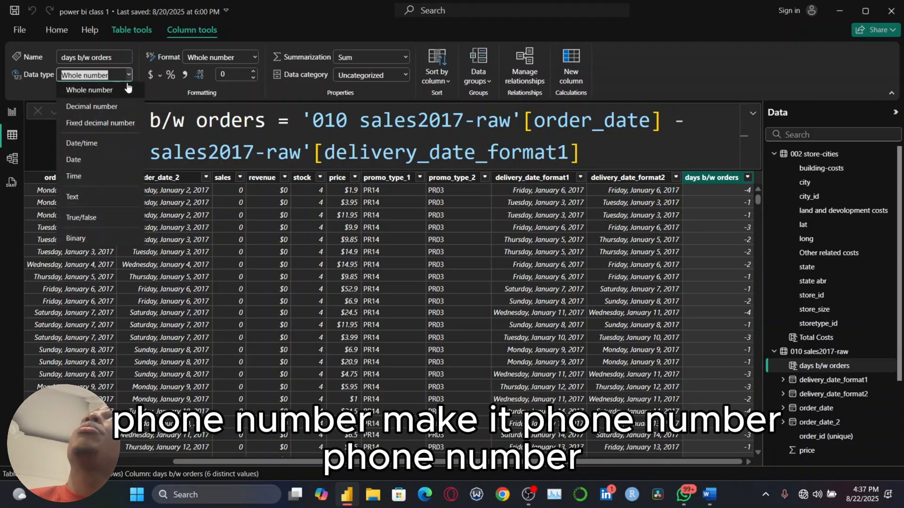
left_click(141, 76)
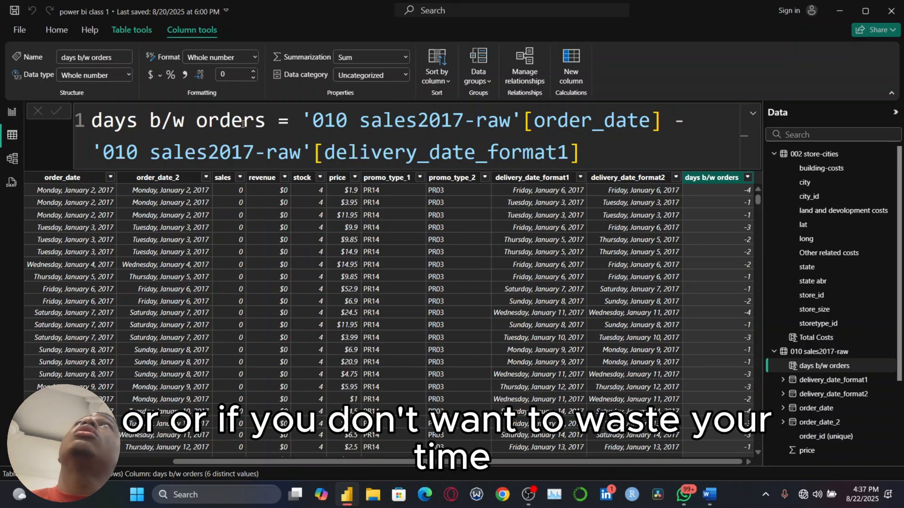
- Wrap the days b/w orders date subtraction in the ABS function and commit the formula
left_click(301, 123)
type("ab")
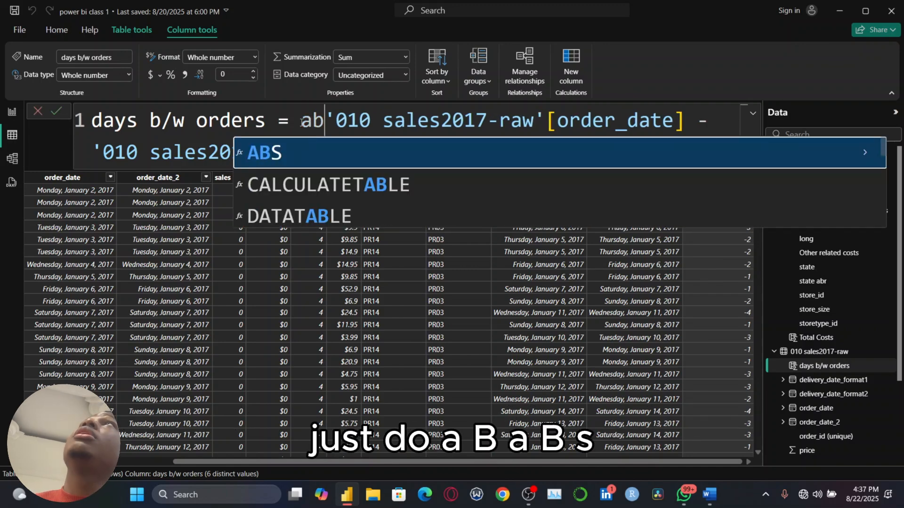
type("s(")
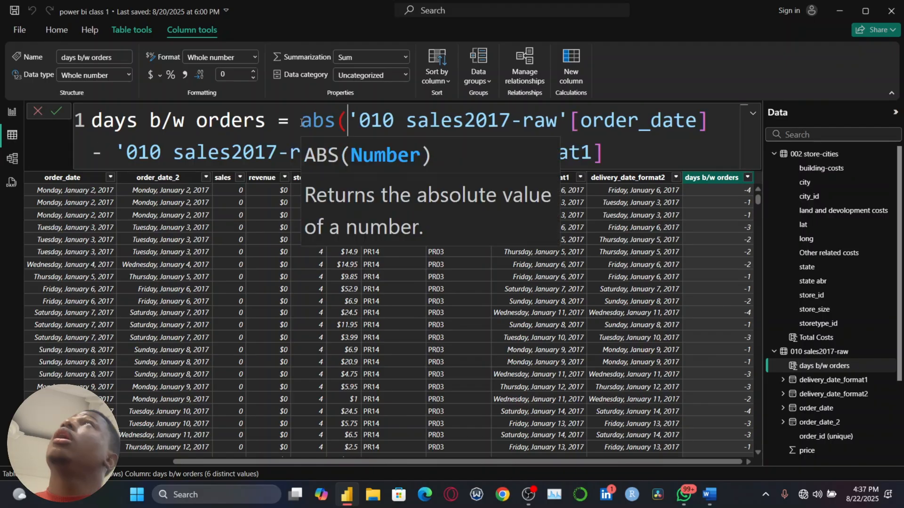
left_click(648, 149)
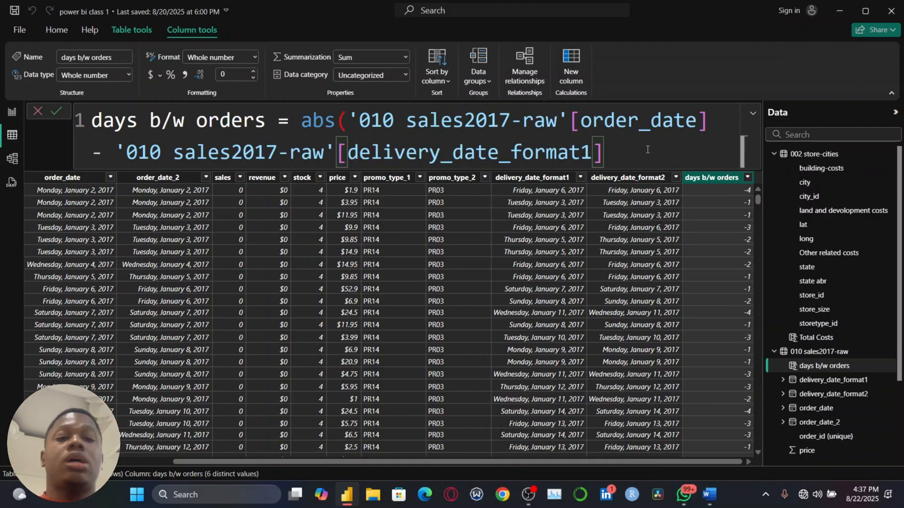
type(")")
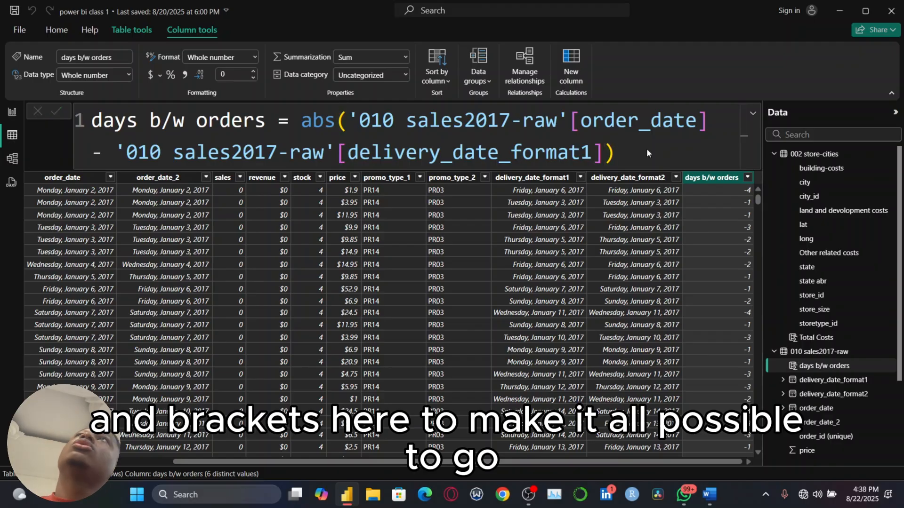
key("Return")
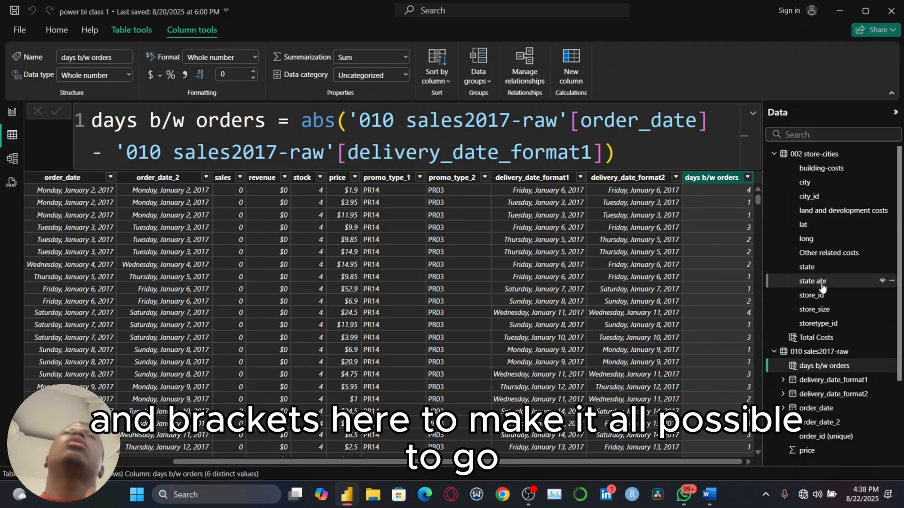
- Add an empty scatter chart to Page 3 of the report, place it below the donut chart and enlarge it
left_click(13, 114)
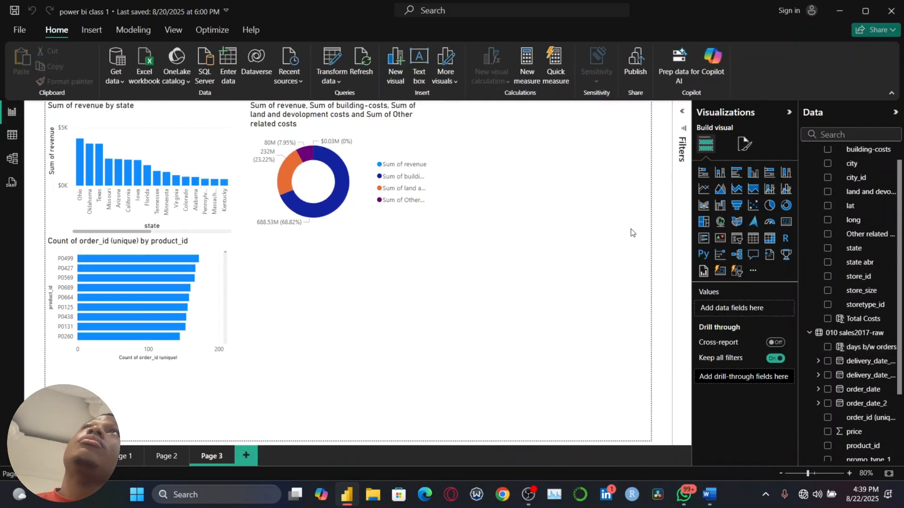
left_click(752, 206)
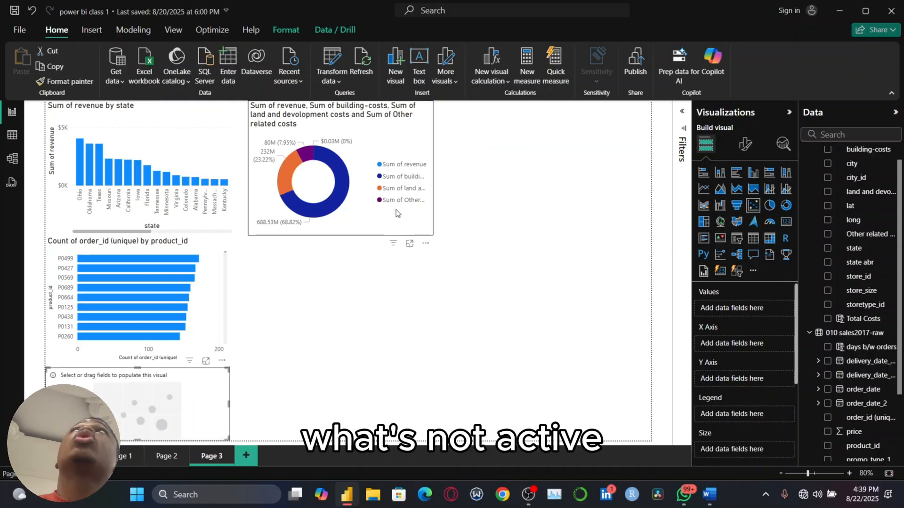
left_click_drag(157, 400, 361, 267)
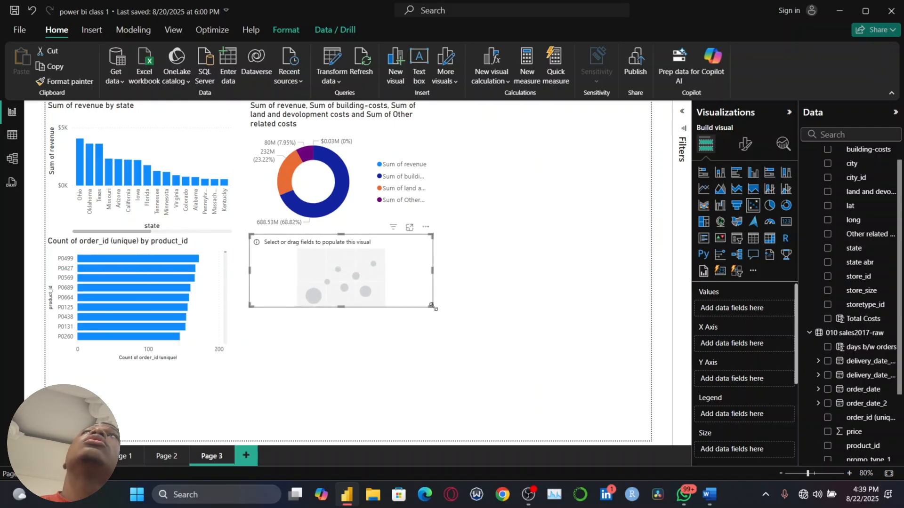
left_click_drag(432, 303, 554, 374)
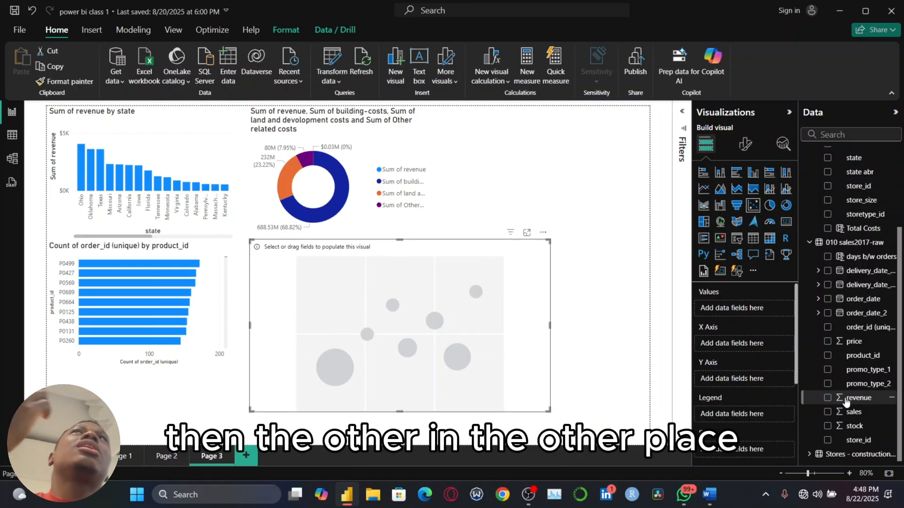
- Assign unsummarized revenue to the scatter chart's X axis and the average of days b/w orders to its Y axis
left_click_drag(846, 401, 736, 345)
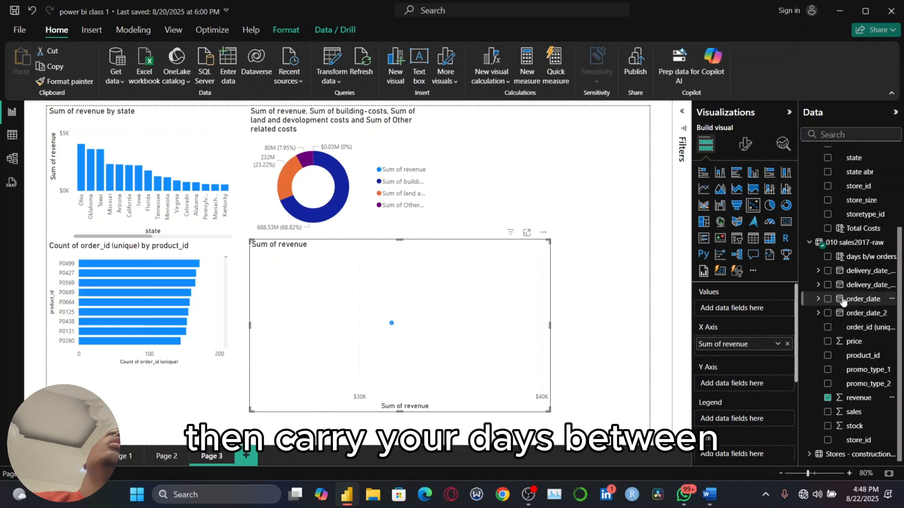
left_click_drag(846, 262, 742, 385)
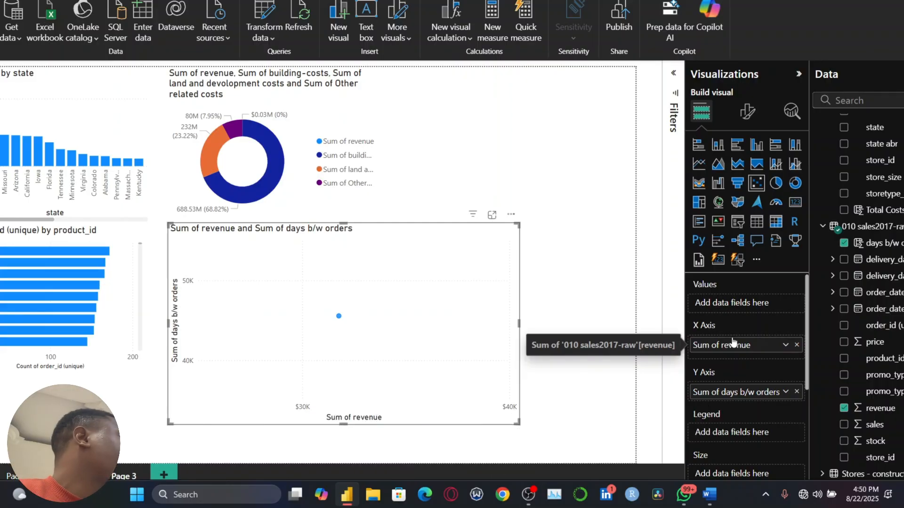
left_click(787, 348)
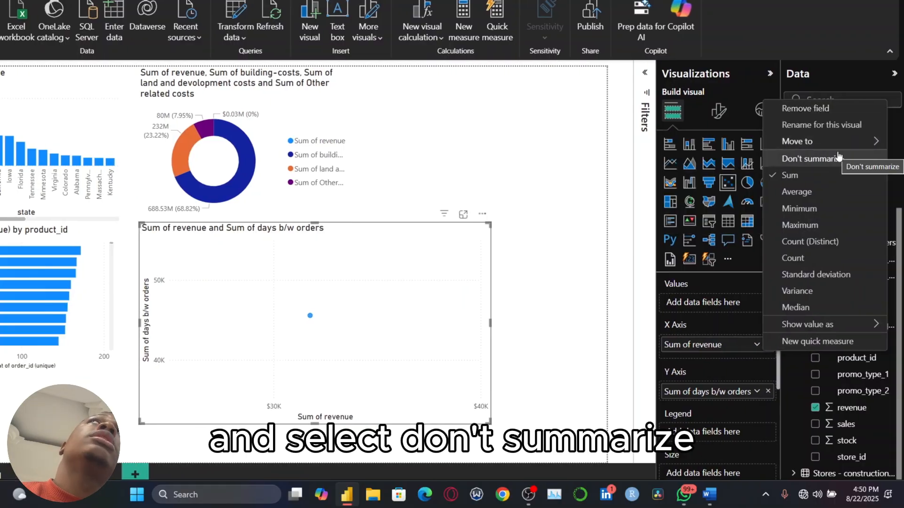
left_click(838, 158)
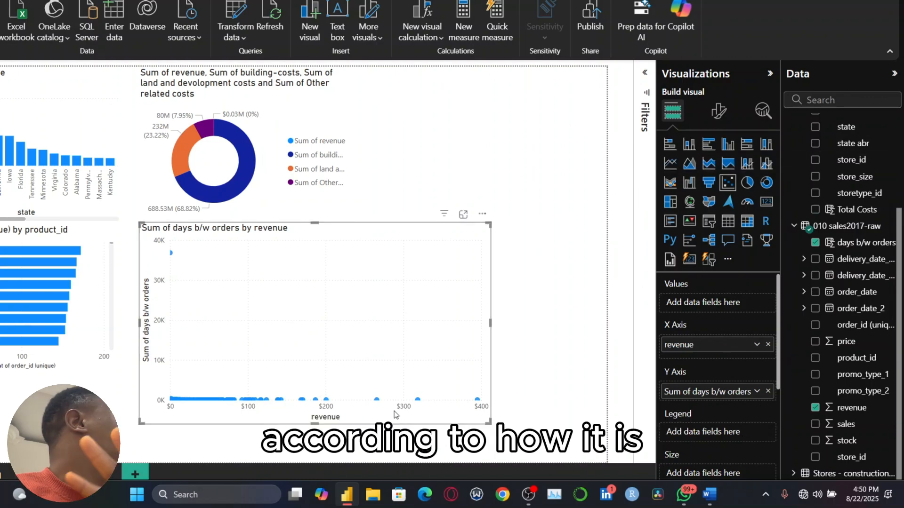
left_click(756, 392)
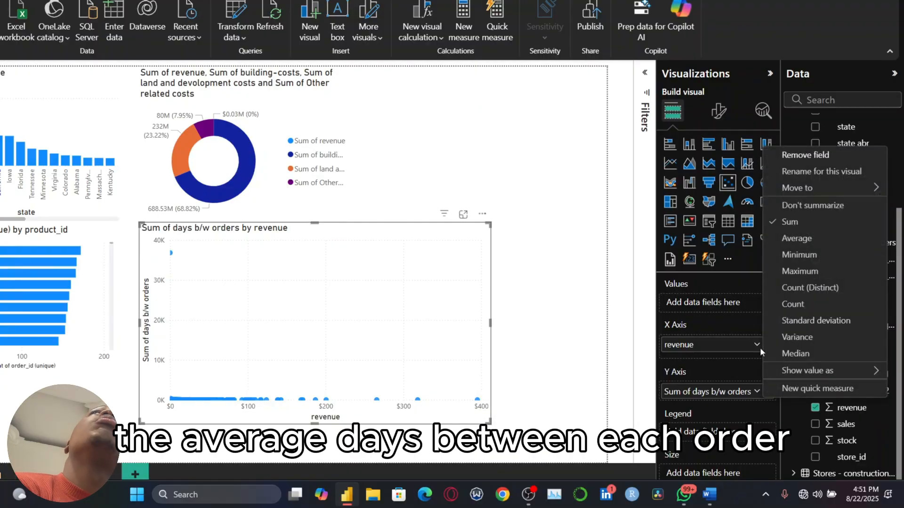
left_click(795, 238)
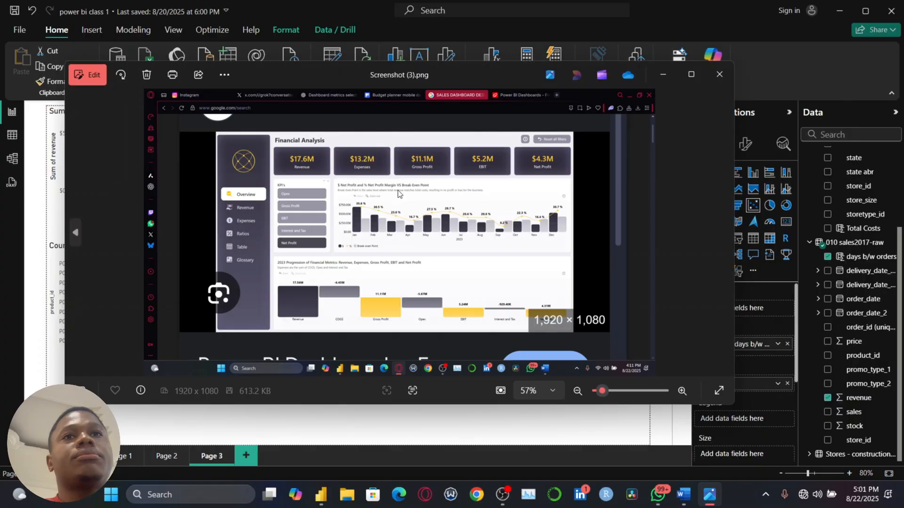
- Examine the background, cards and chart styling of the Financial Analysis dashboard in Screenshot (3).png, then return to the Power BI report
scroll(397, 194, "up", 3)
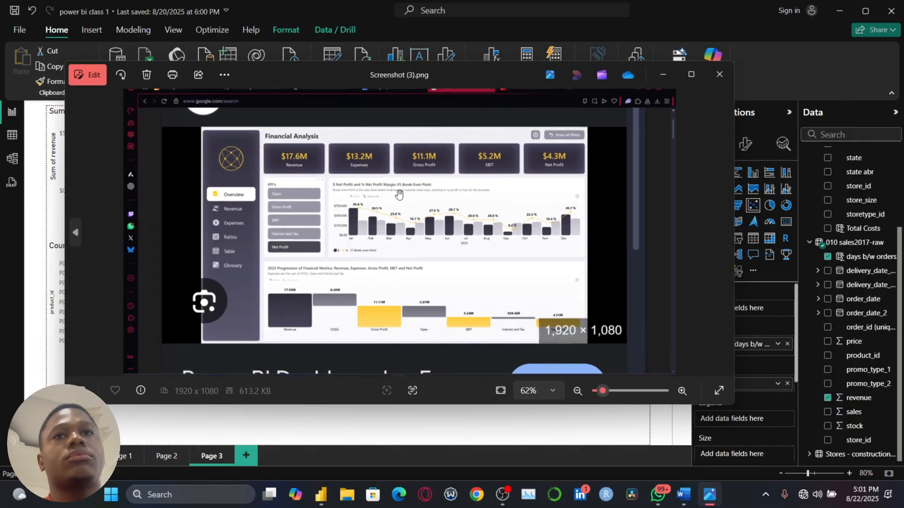
right_click(398, 193)
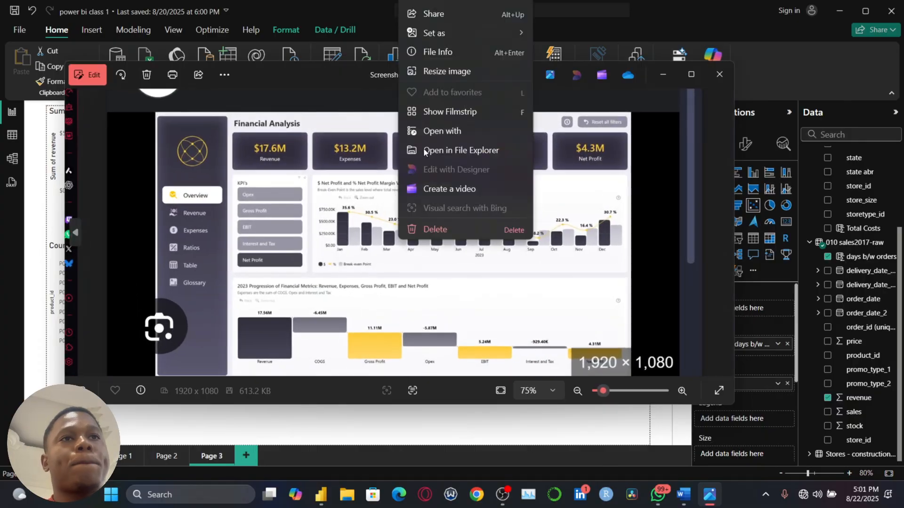
left_click(672, 69)
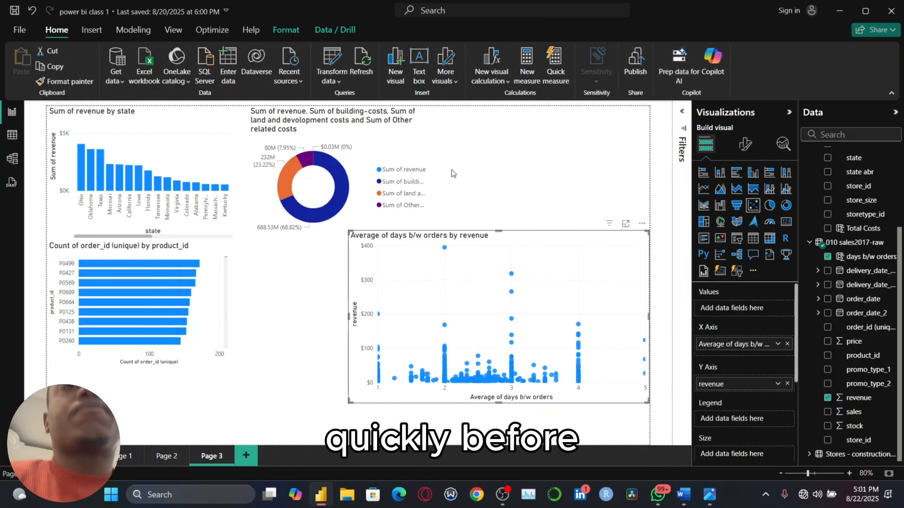
left_click(715, 494)
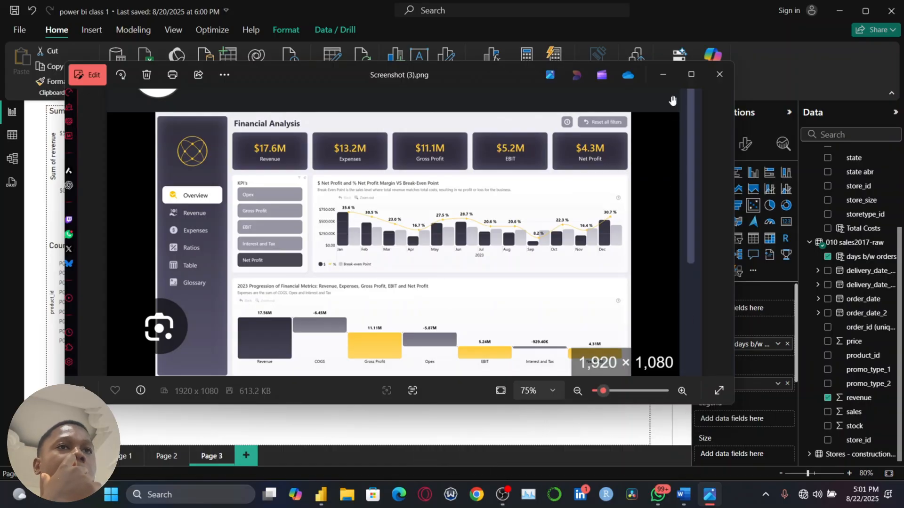
scroll(341, 252, "up", 5)
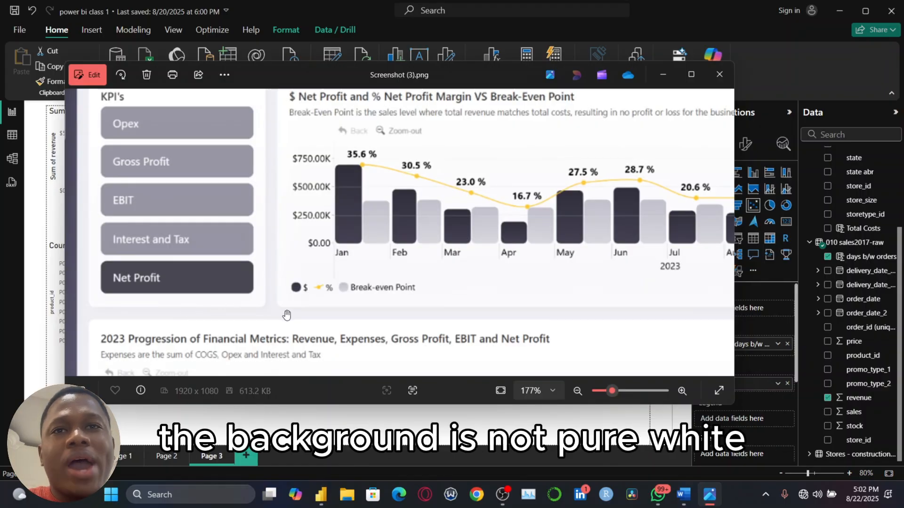
scroll(256, 230, "up", 3)
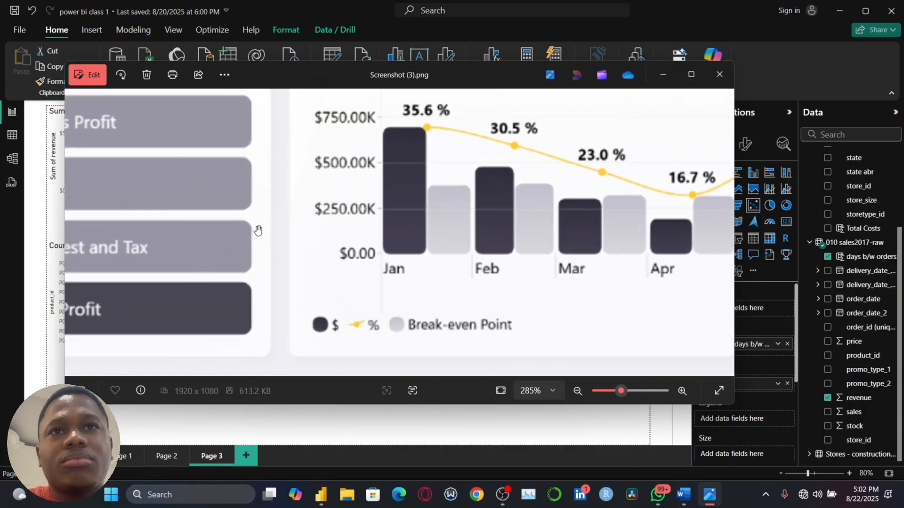
scroll(258, 230, "down", 3)
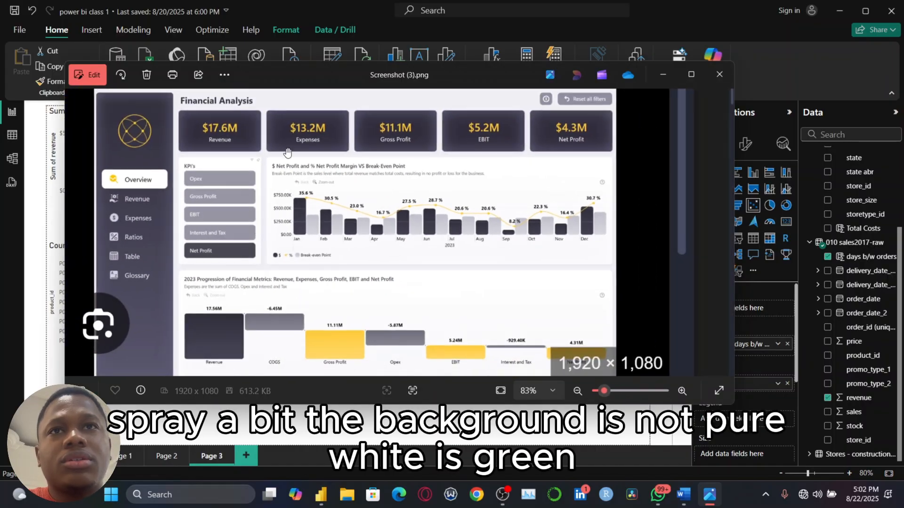
scroll(283, 147, "up", 2)
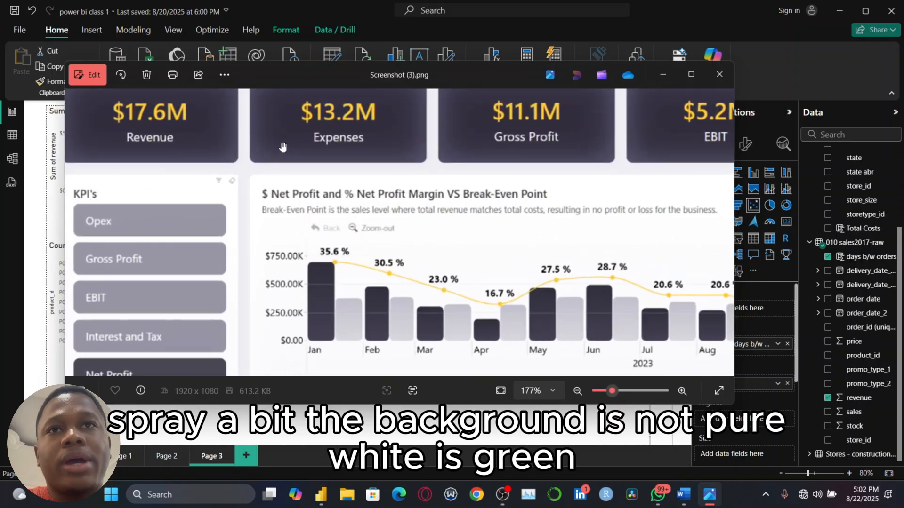
scroll(263, 171, "down", 1)
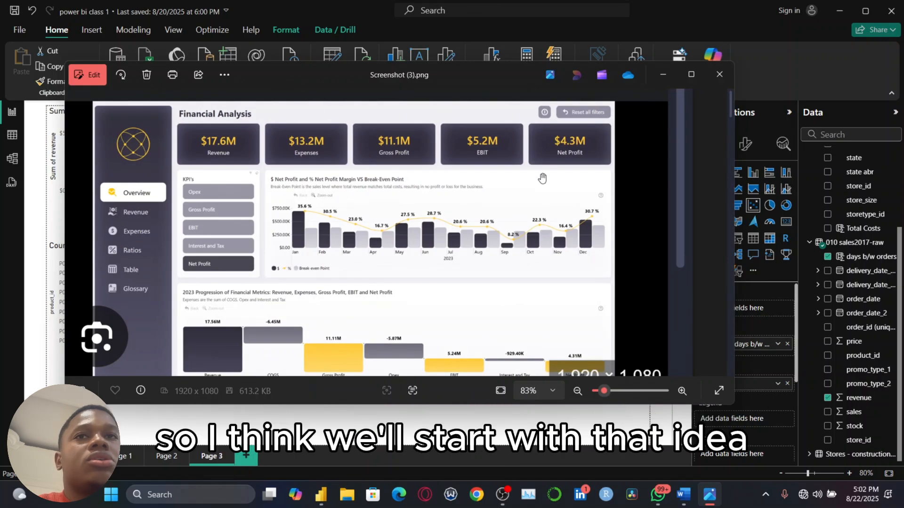
left_click(665, 74)
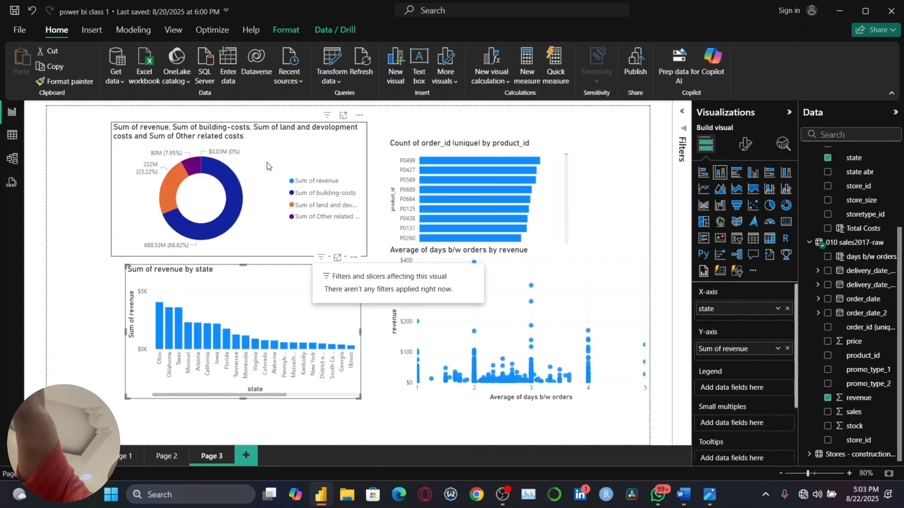
left_click(267, 162)
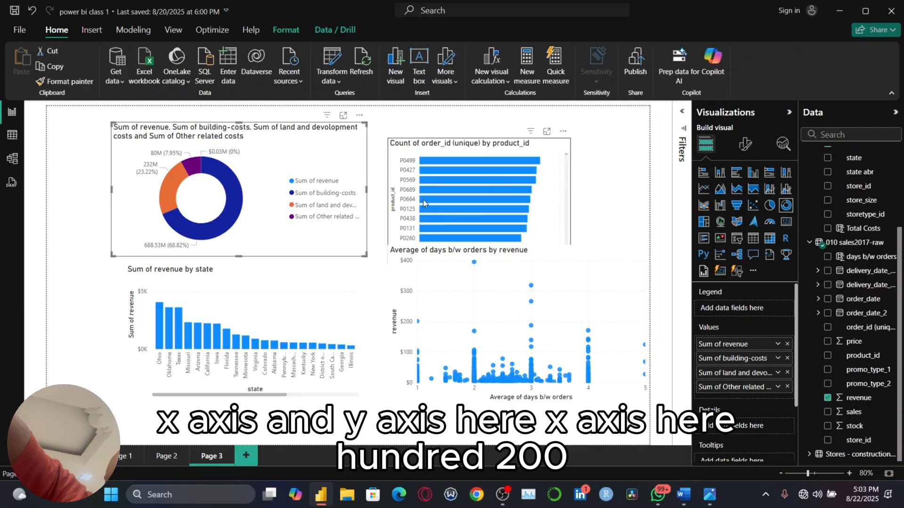
left_click(560, 212)
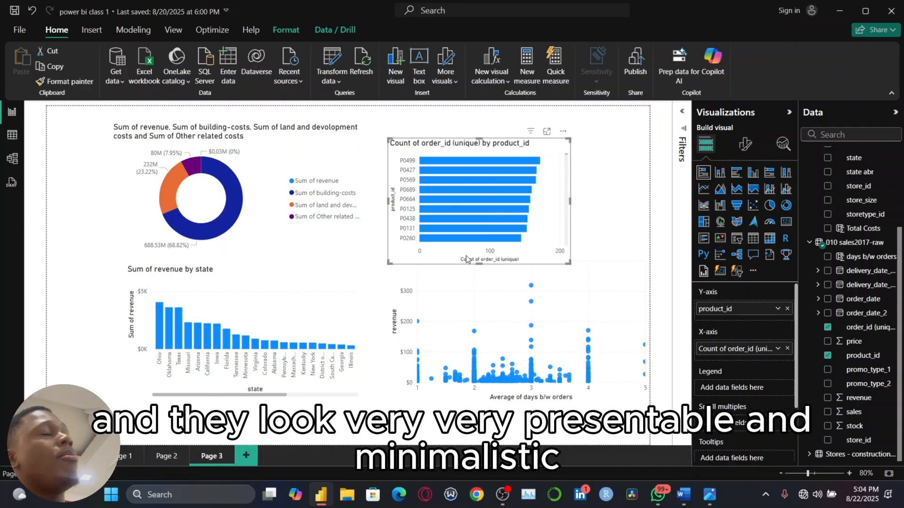
- Change the donut chart's title to "Revenue vs Costs"
left_click(329, 236)
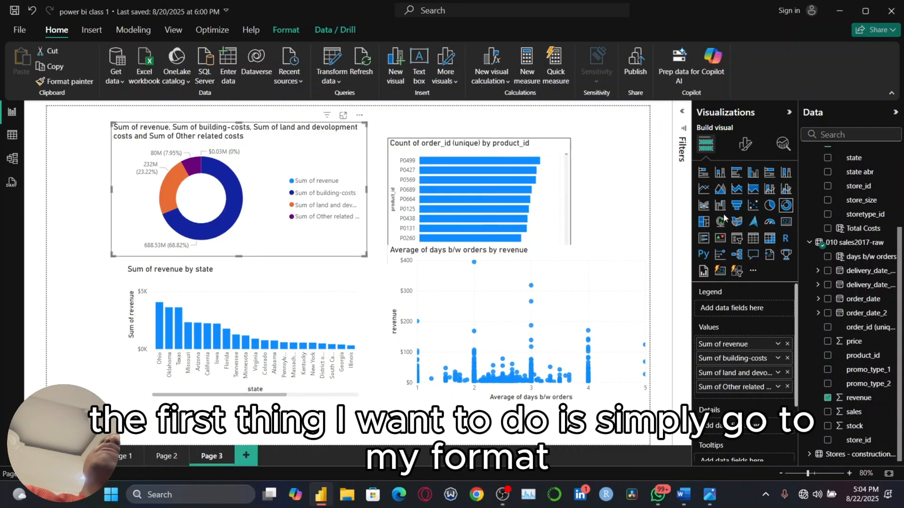
left_click(746, 144)
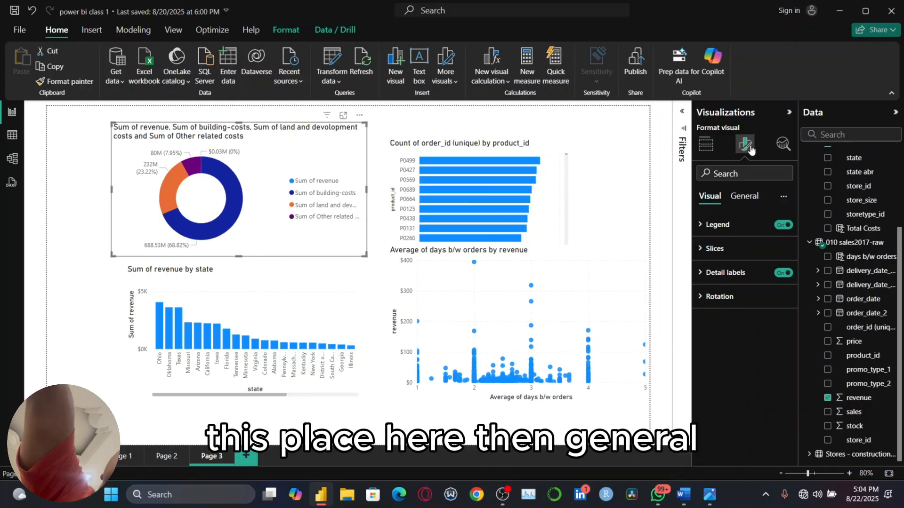
left_click(746, 197)
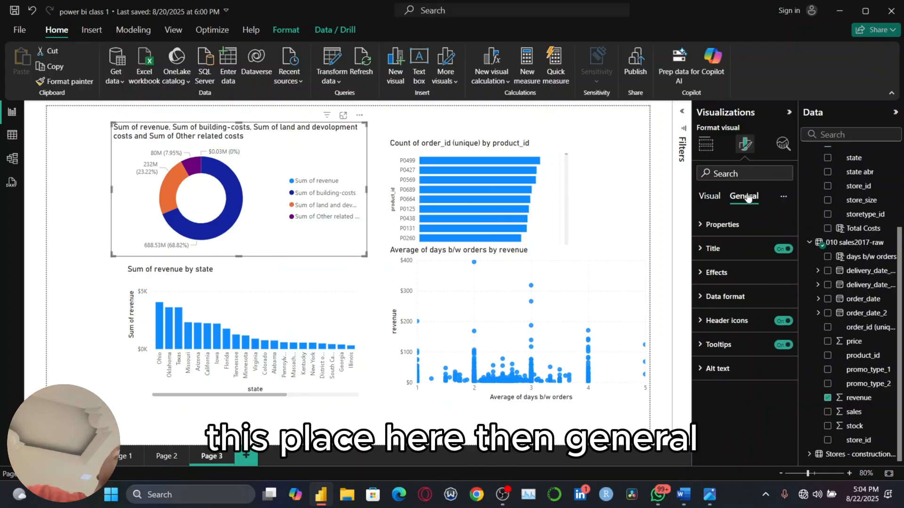
left_click(713, 249)
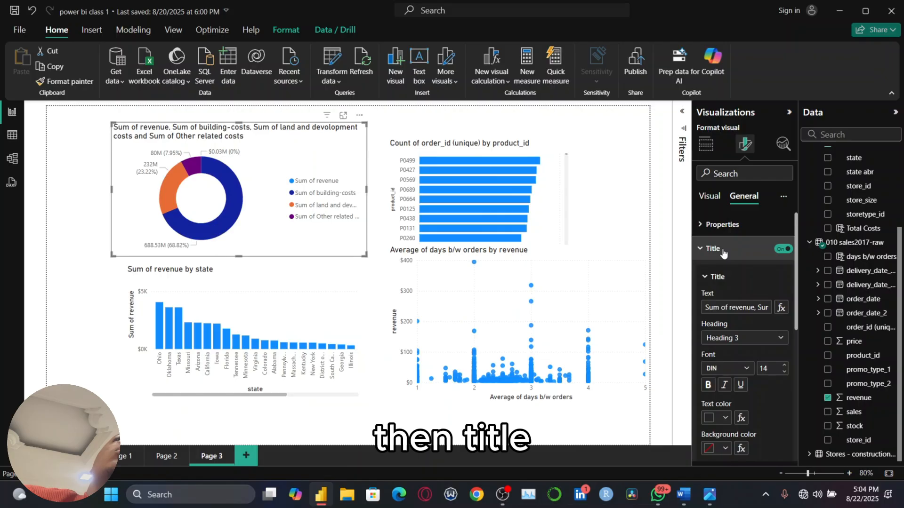
left_click(725, 306)
key("ctrl+a")
type("Revenue vs")
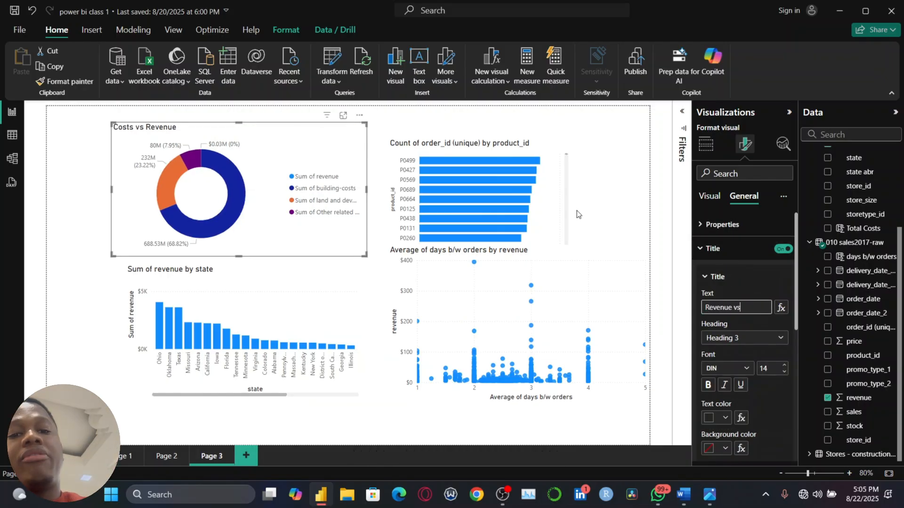
type(" costs")
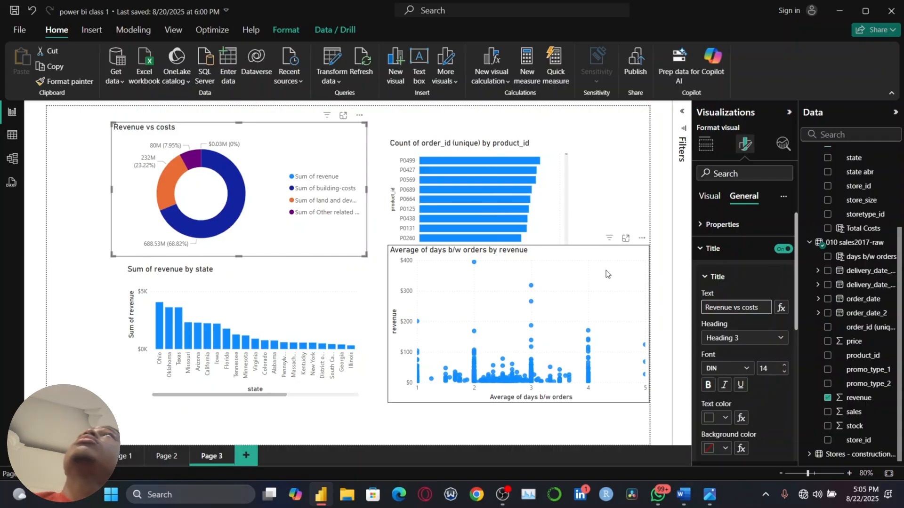
key("Left")
key("Left")
key("Left")
key("Left")
key("BackSpace")
type("C")
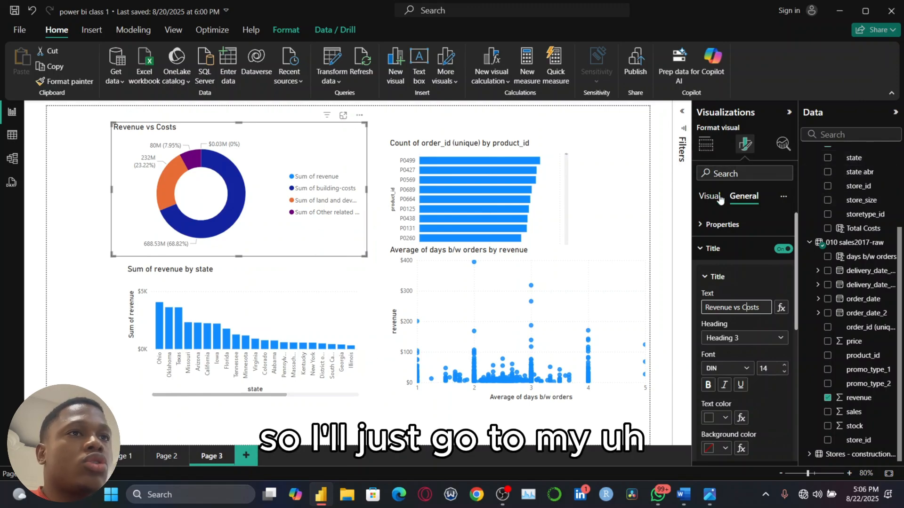
left_click(732, 254)
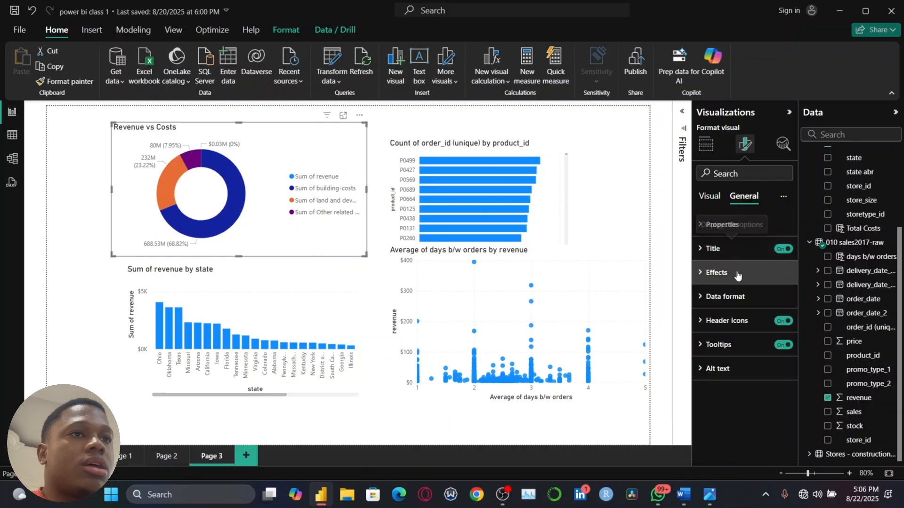
- Turn off the donut chart's legend and set its detail labels to show category and data value
left_click(709, 198)
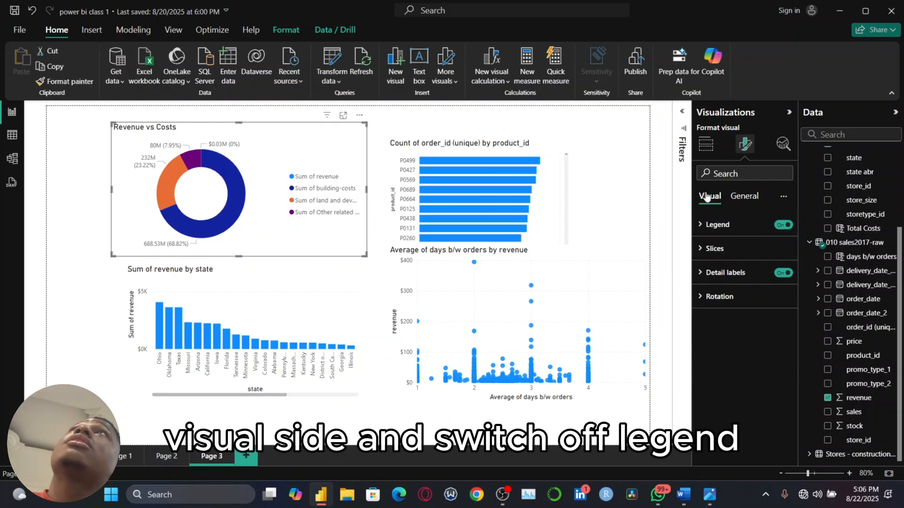
left_click(784, 225)
left_click(726, 272)
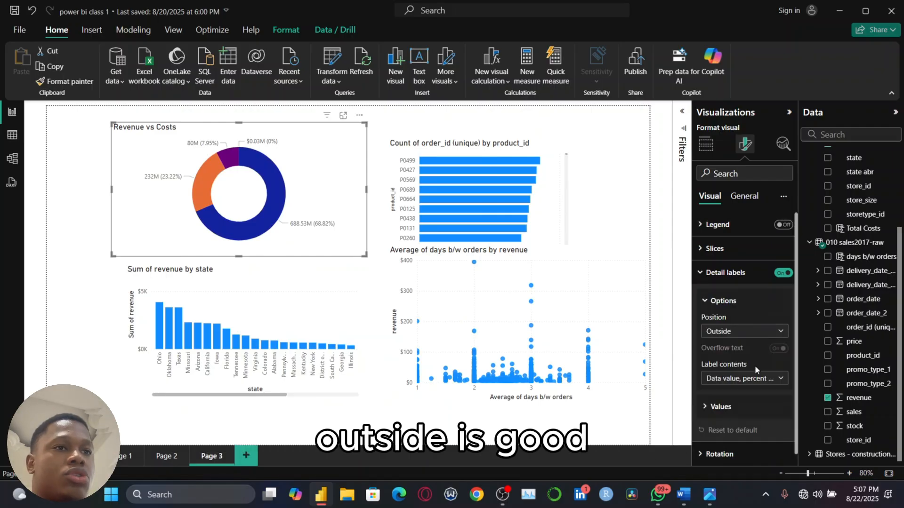
left_click(733, 380)
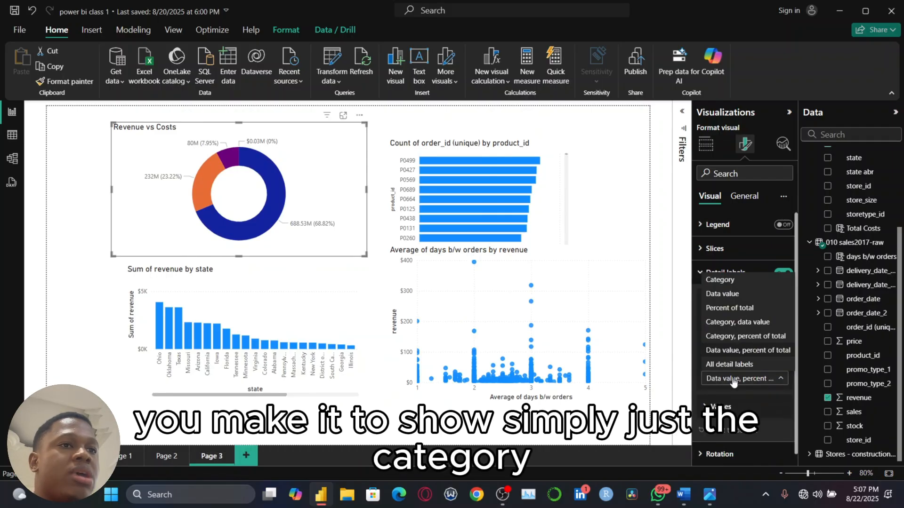
left_click(738, 322)
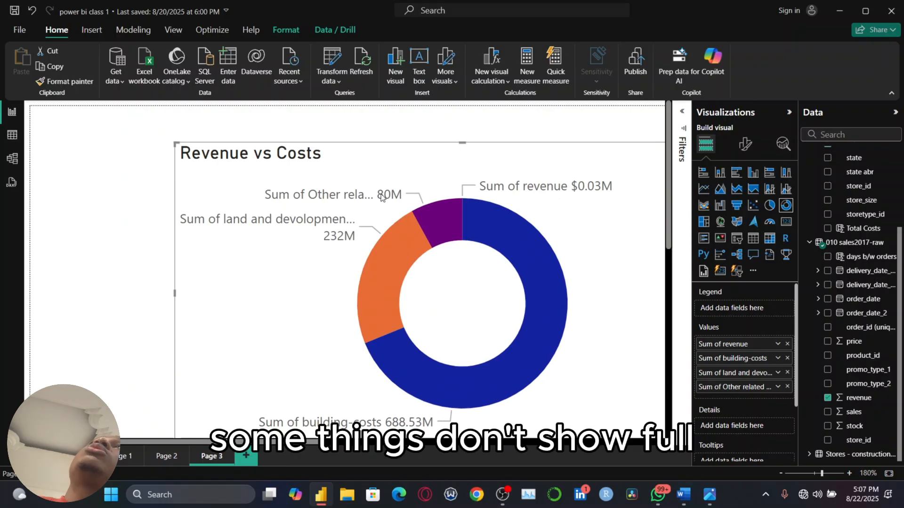
- Examine the Revenue vs Costs donut chart's detail labels up close to check whether their text is shown in full
mouse_move(378, 198)
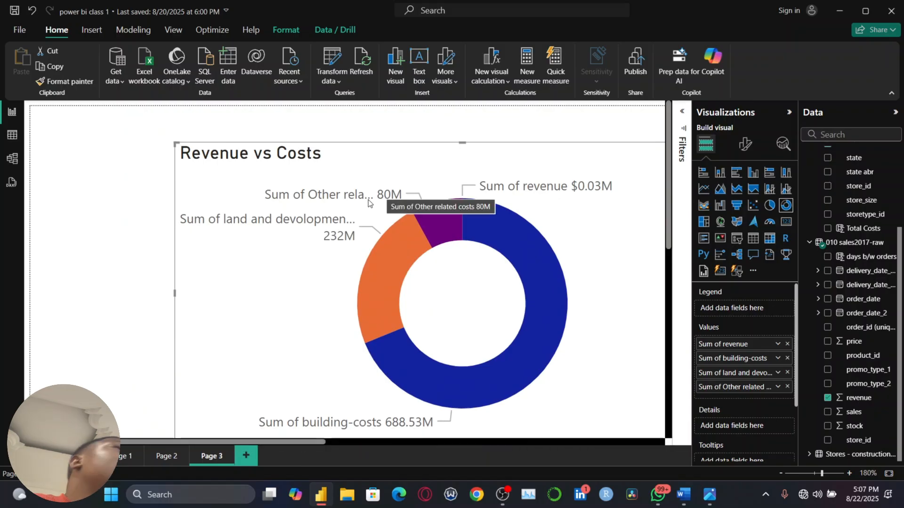
scroll(368, 200, "right", 1)
scroll(368, 200, "down", 1)
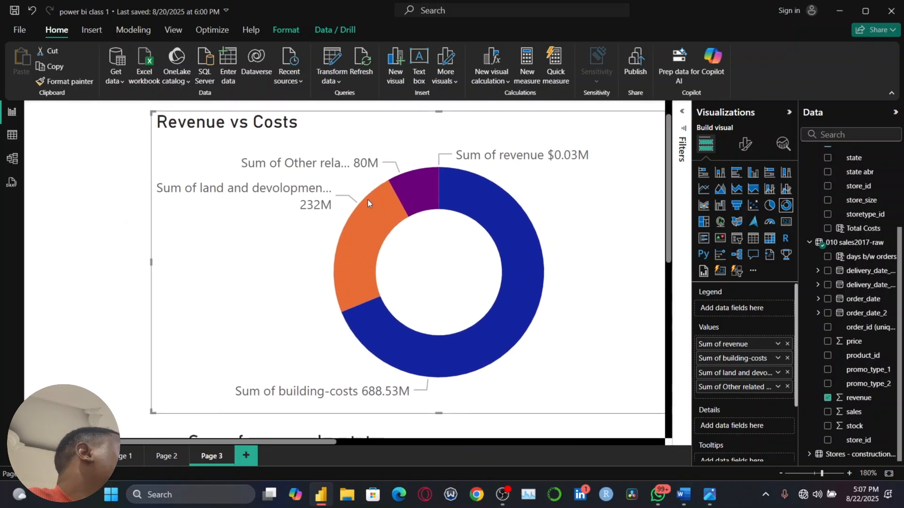
scroll(368, 199, "down", 1)
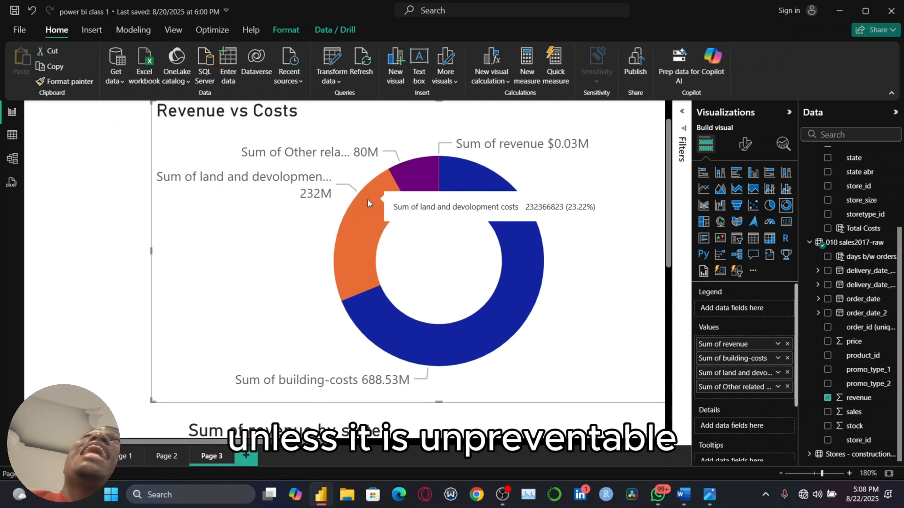
scroll(270, 267, "up", 1)
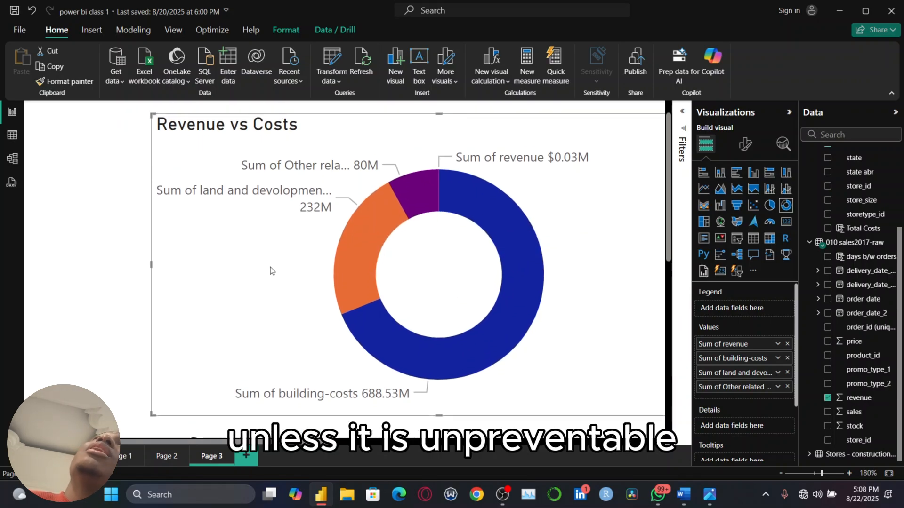
scroll(272, 271, "up", 1)
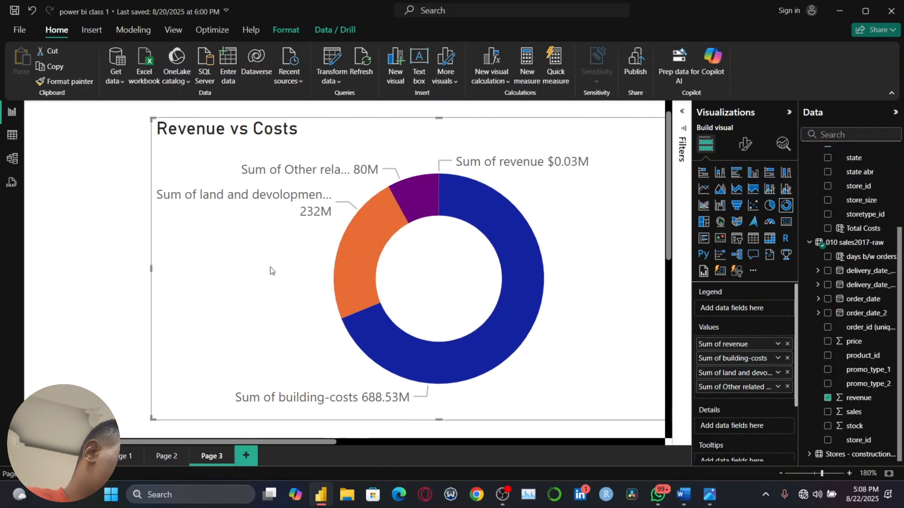